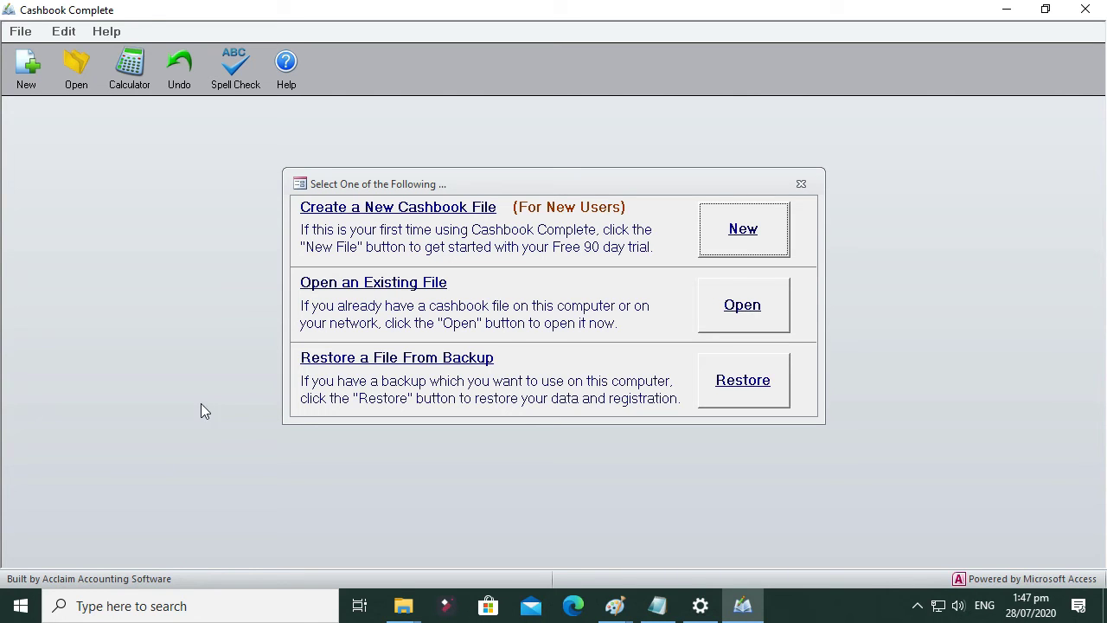
# Step: Choose New under 'Create a New Cashbook File' to launch the Setup Wizard
pyautogui.click(744, 232)
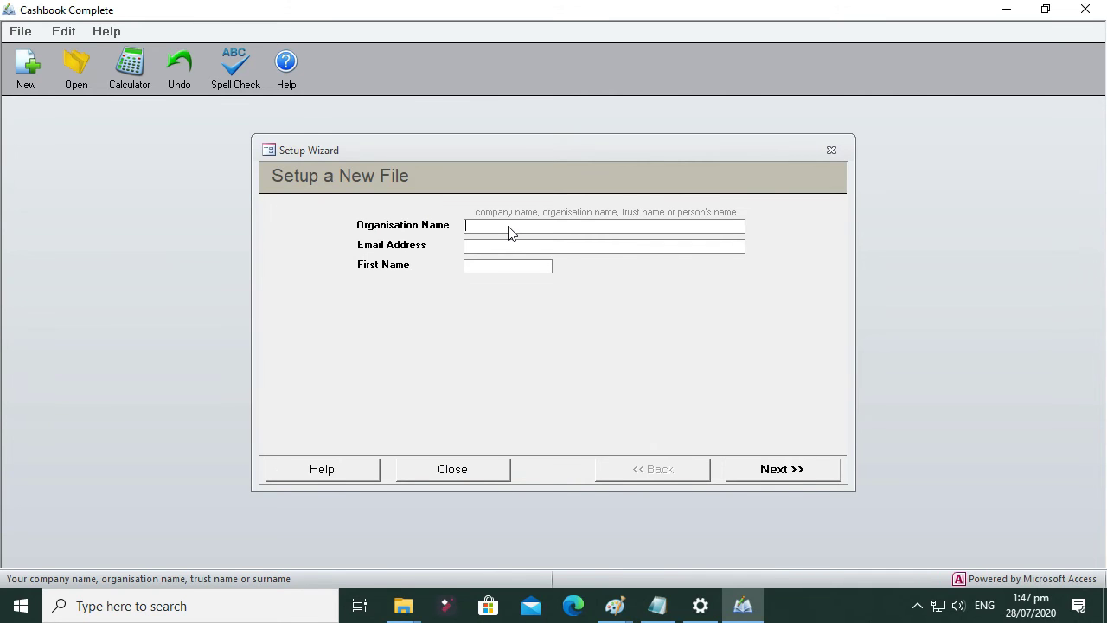
# Step: Enter organisation name Jack's Plumbing, the business e-mail address and the owner's first name, then continue
pyautogui.write("Jack's Plumbing")
pyautogui.press('Tab')
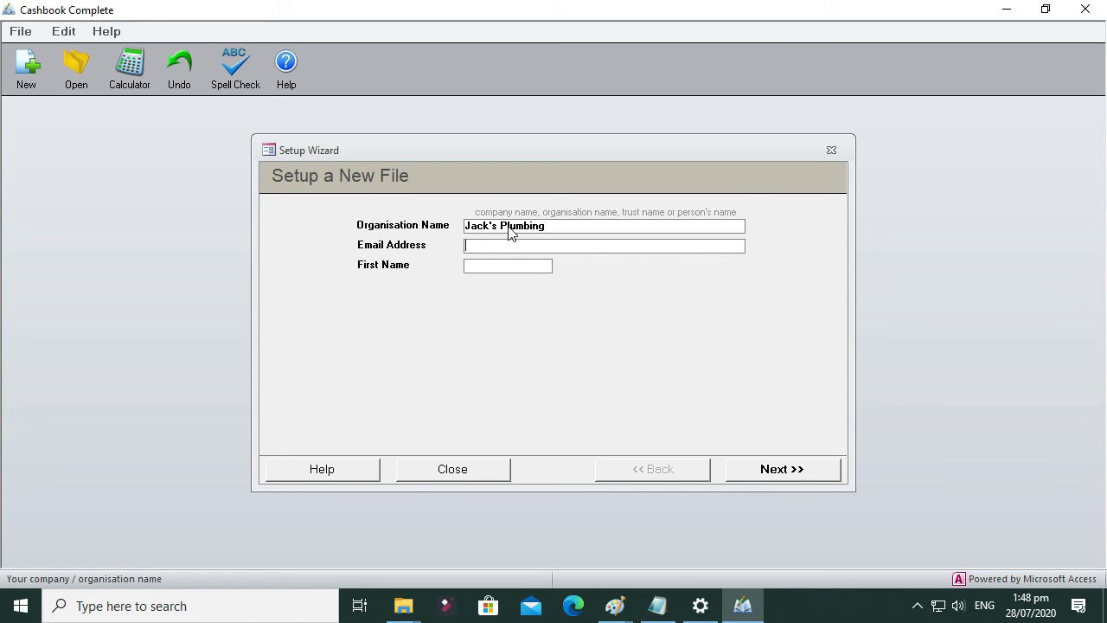
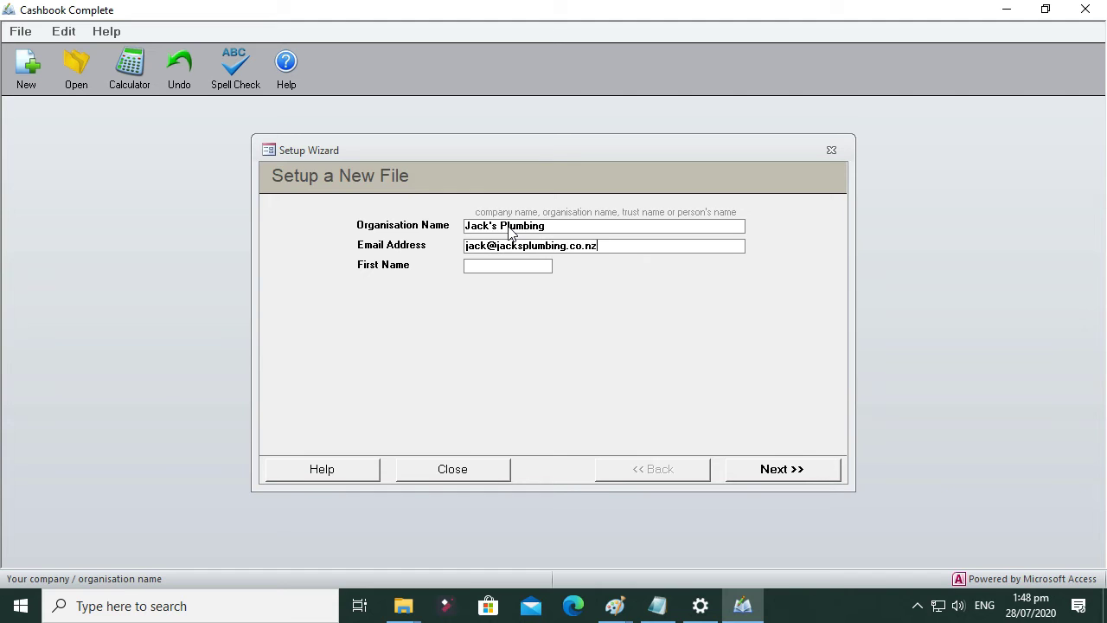
pyautogui.press('Tab')
pyautogui.write('Jack')
pyautogui.click(530, 246)
pyautogui.click(786, 471)
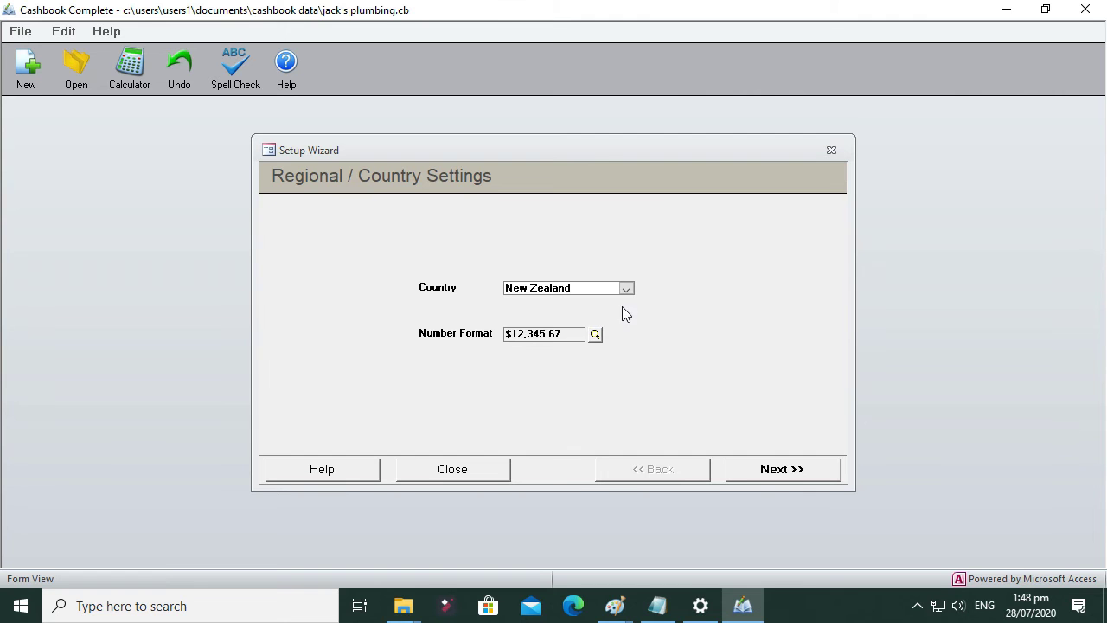
# Step: Keep New Zealand as the country and confirm the regional settings
pyautogui.click(764, 475)
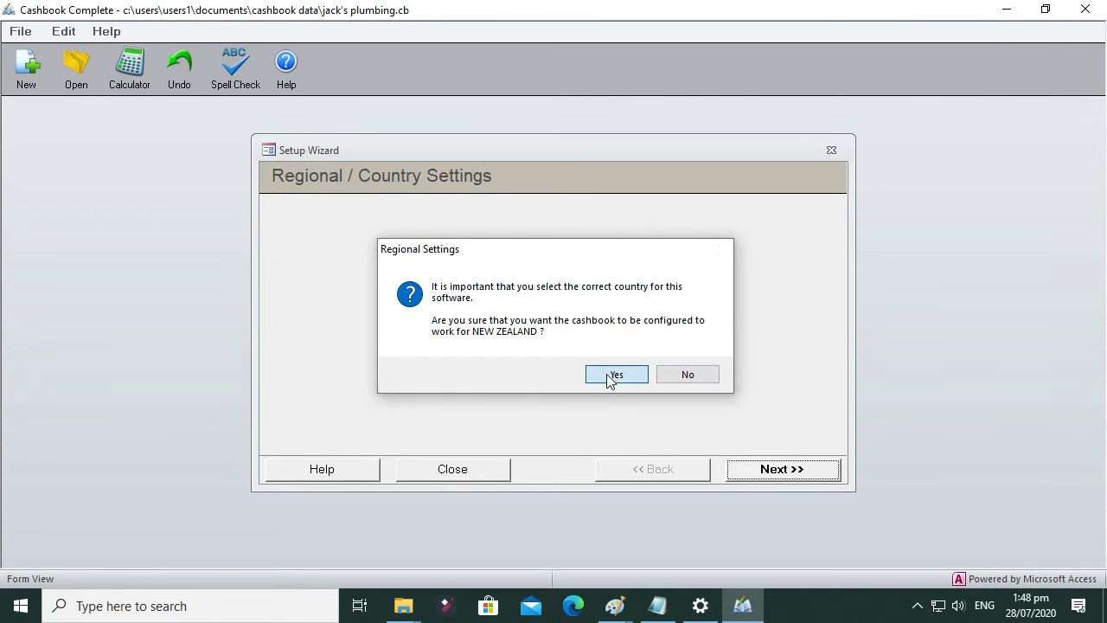
pyautogui.click(611, 379)
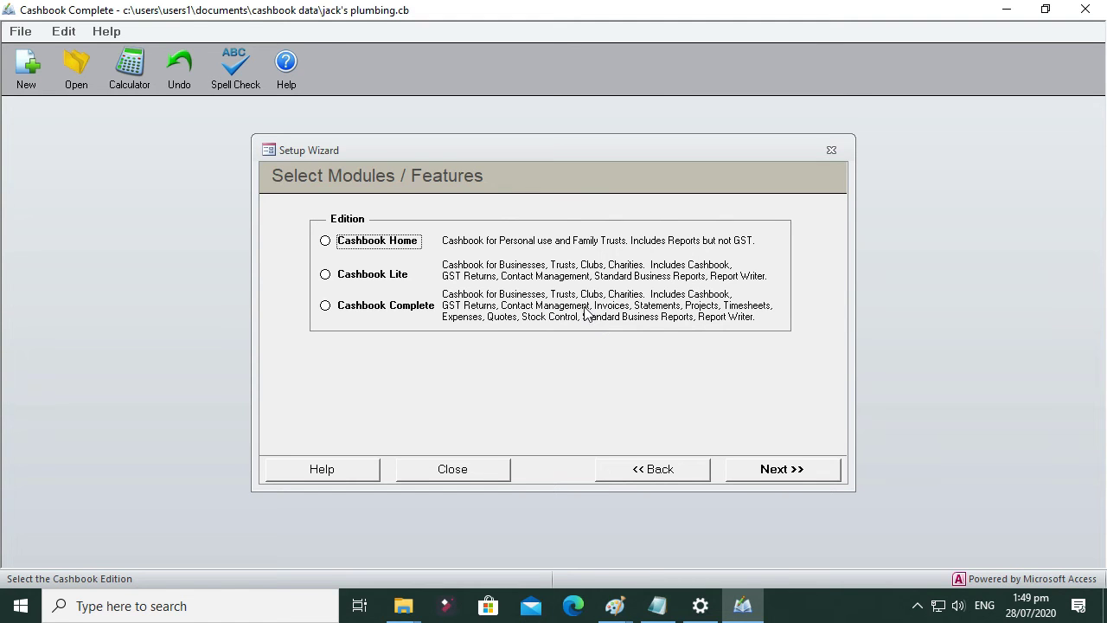
# Step: Choose the Cashbook Complete edition, enter the GST number, and keep Payments Basis returns
pyautogui.click(326, 307)
pyautogui.click(790, 472)
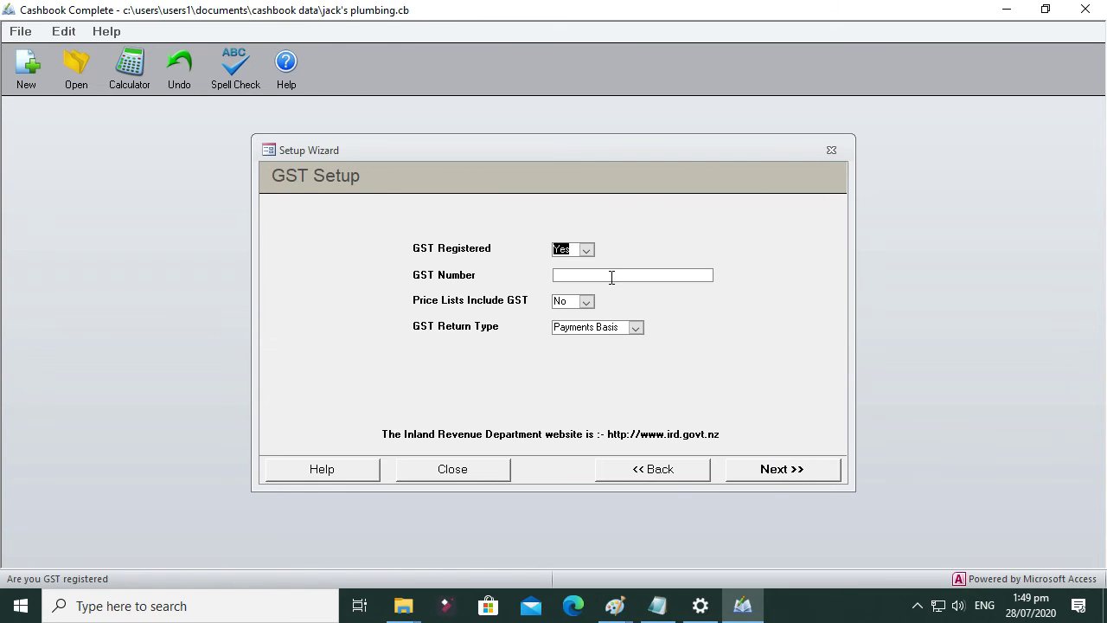
pyautogui.click(612, 277)
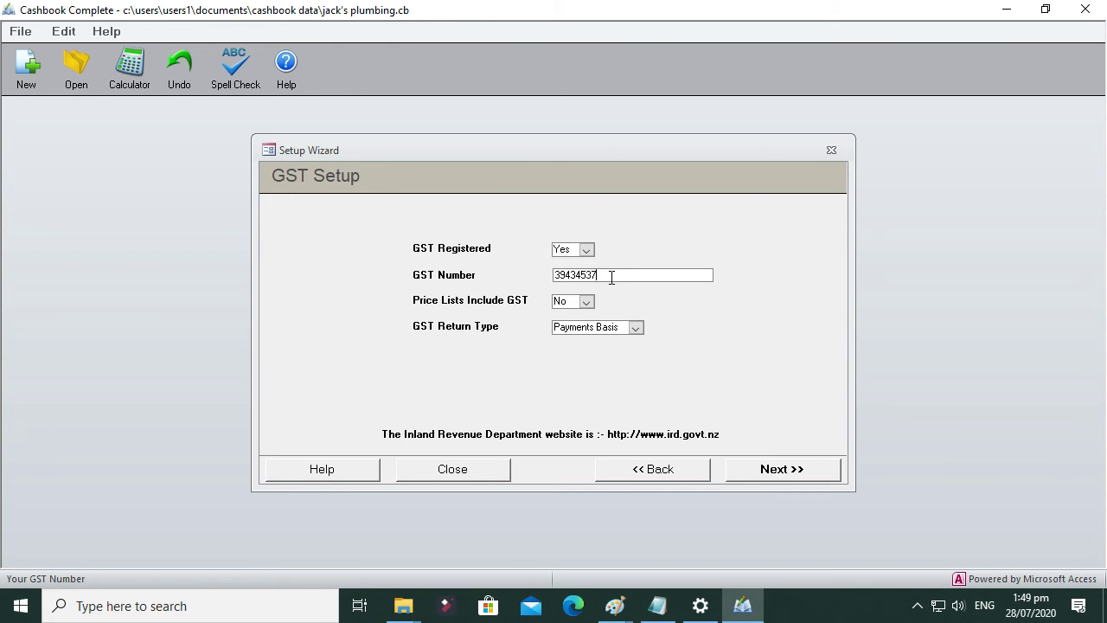
pyautogui.write('8079')
pyautogui.click(634, 328)
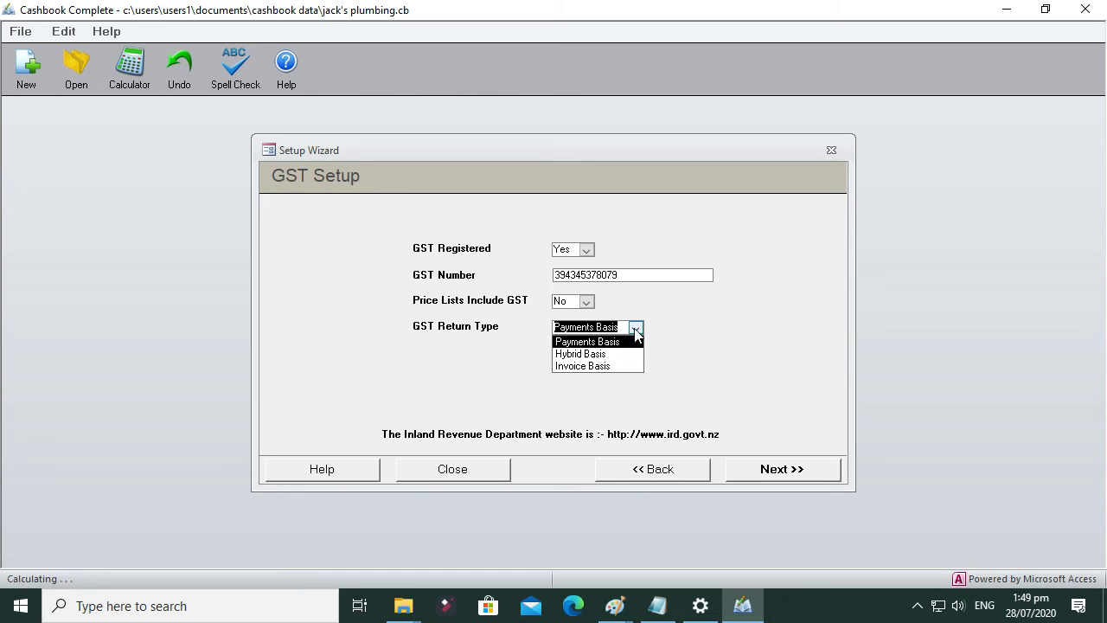
pyautogui.click(739, 349)
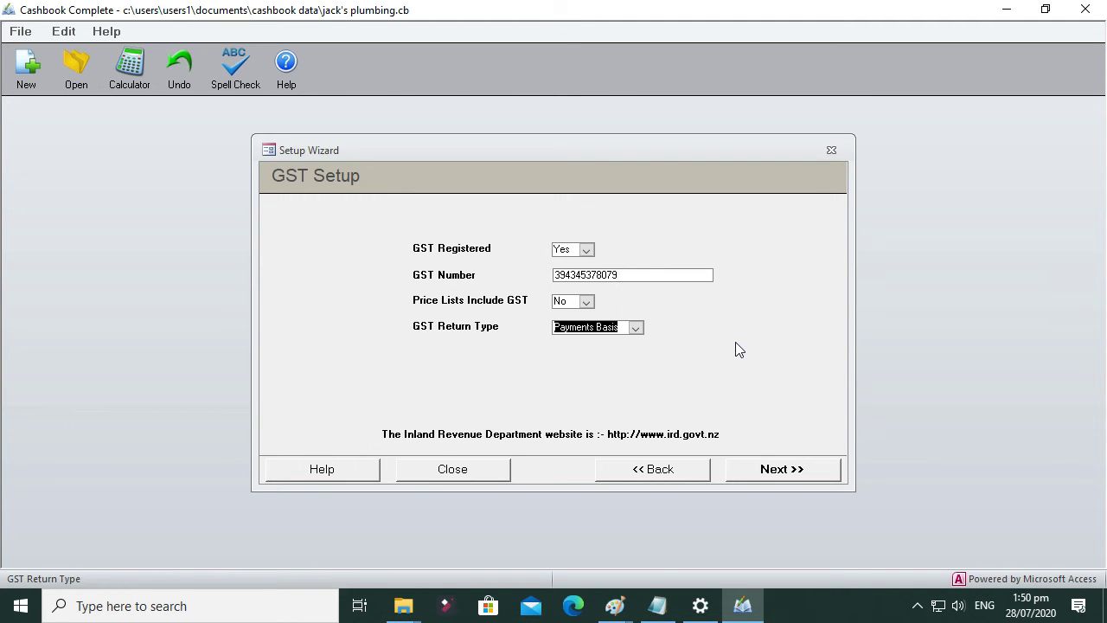
pyautogui.click(635, 328)
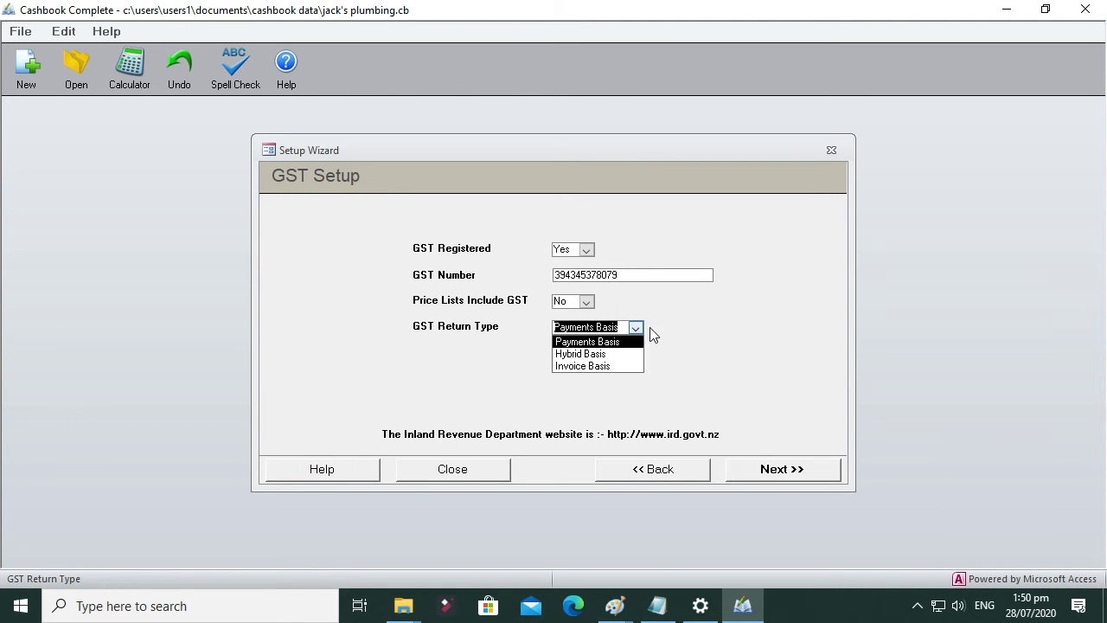
pyautogui.click(673, 336)
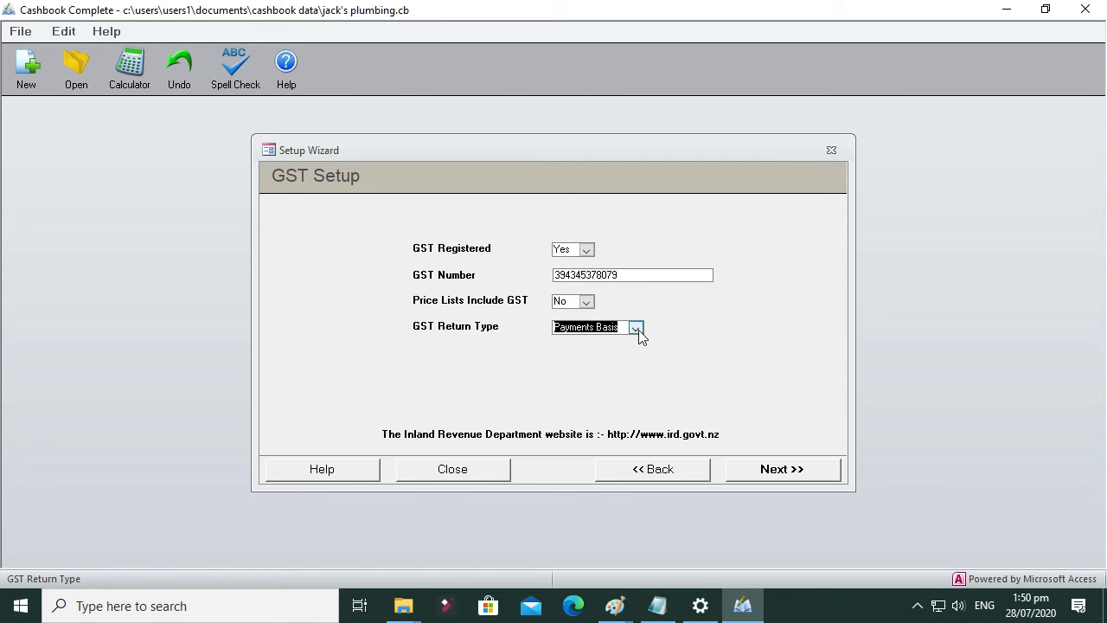
pyautogui.click(782, 475)
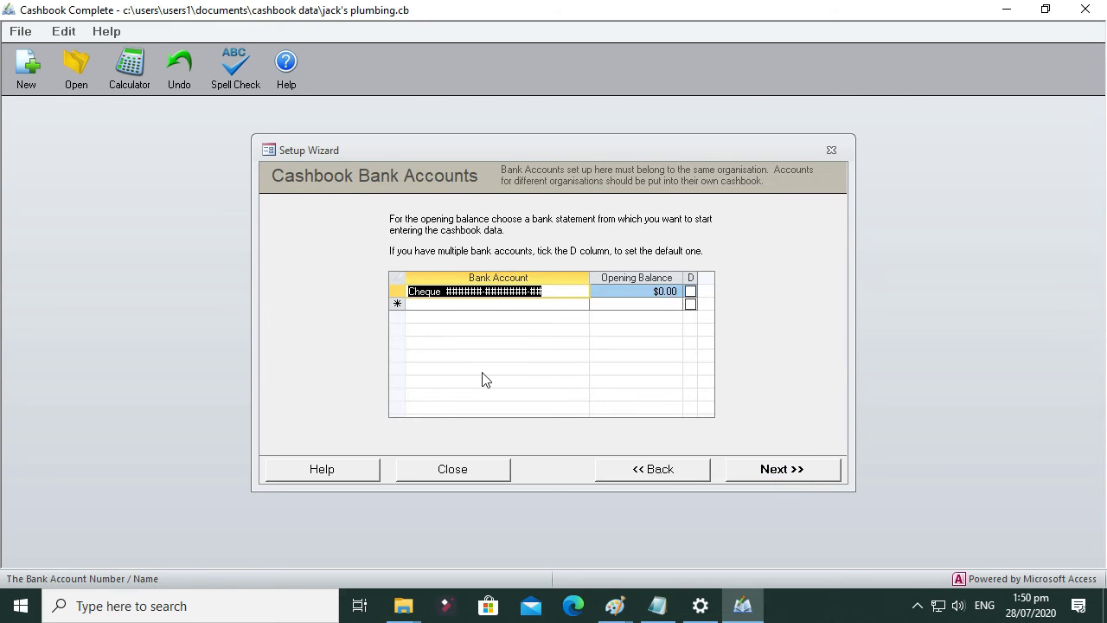
# Step: Replace the Cheque account's placeholder number with the real account number
pyautogui.click(448, 291)
pyautogui.moveTo(446, 291); pyautogui.dragTo(544, 290)
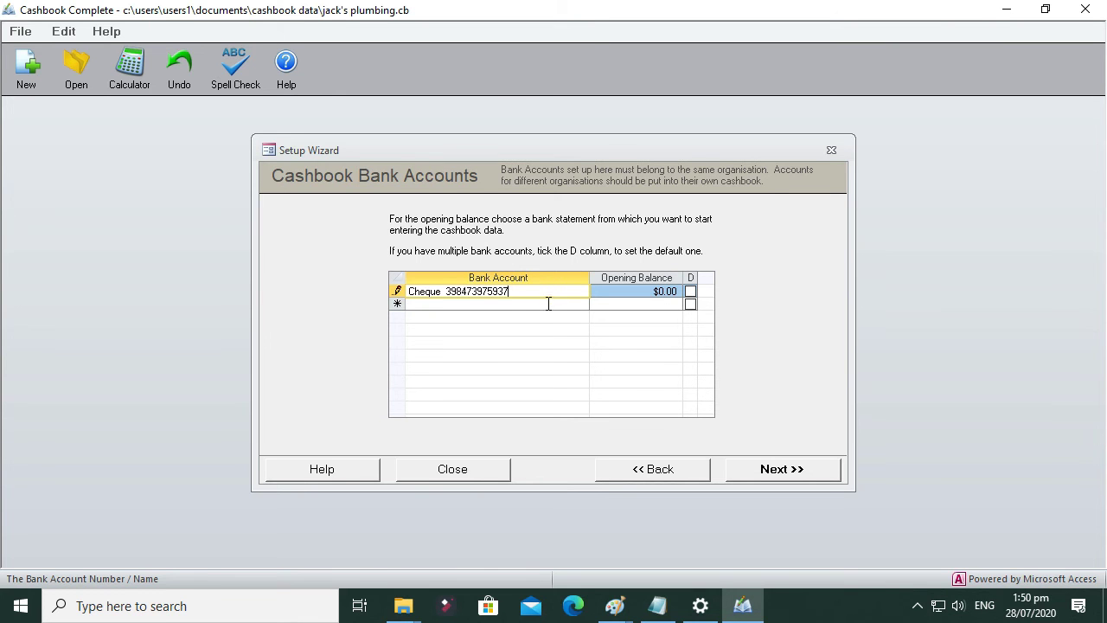
pyautogui.click(547, 304)
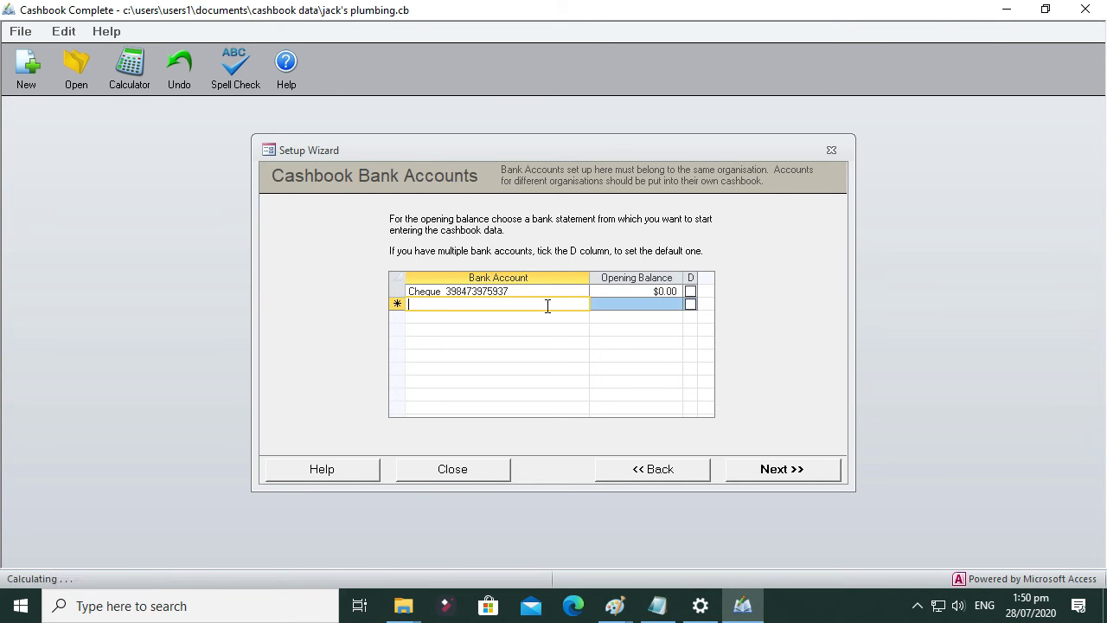
# Step: Add a Savings account with its number, plus Credit Card and Petty Cash accounts
pyautogui.write('Sav')
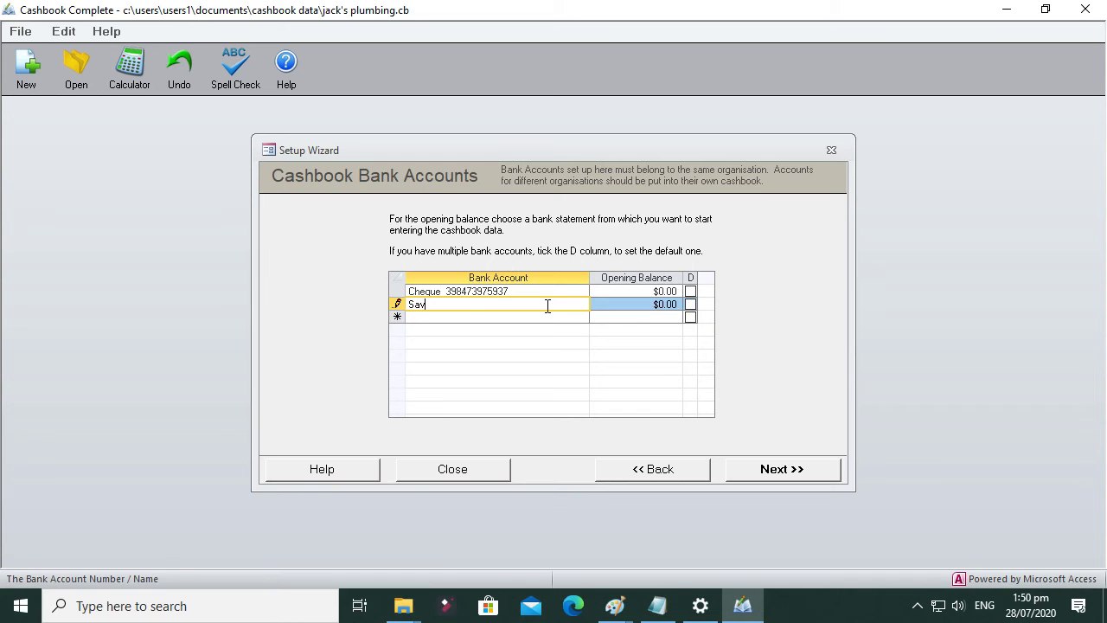
pyautogui.press('Tab')
pyautogui.press('Tab')
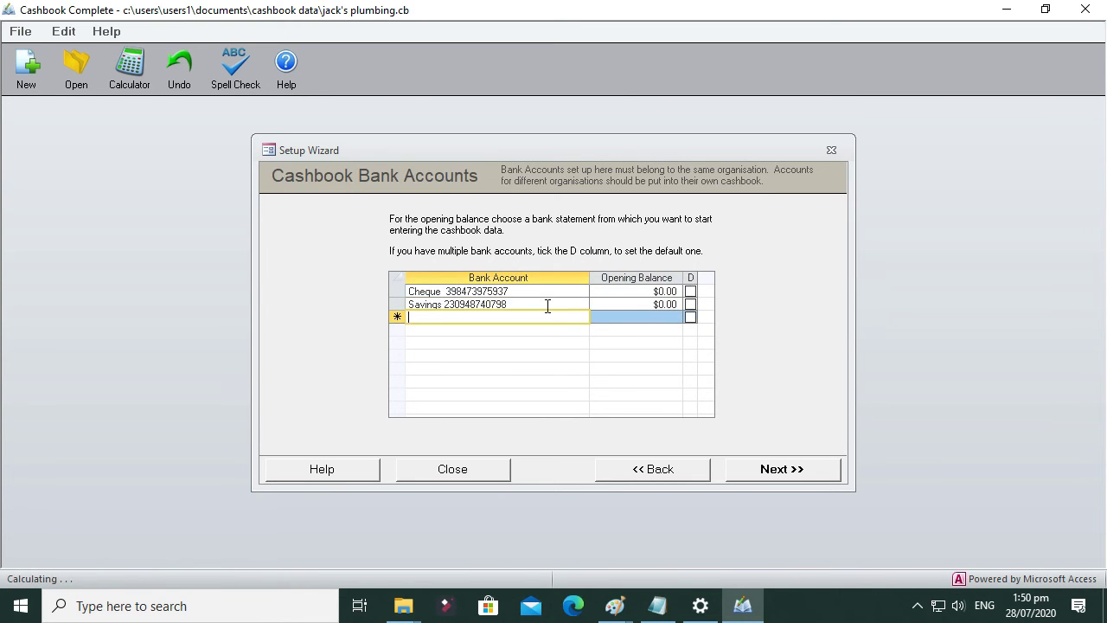
pyautogui.write('Cred')
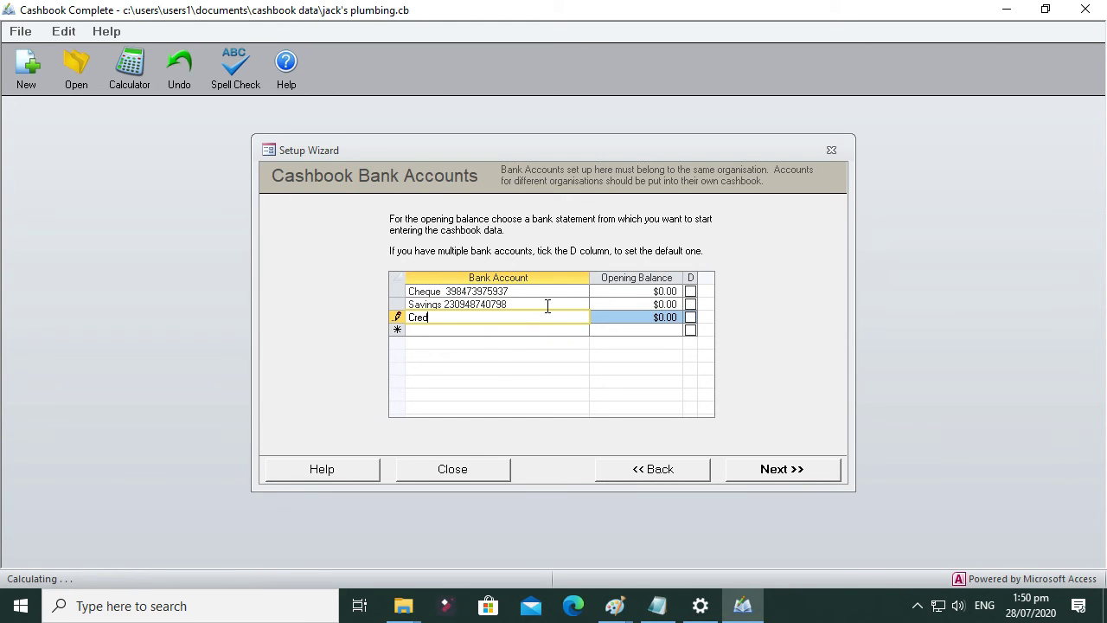
pyautogui.write('it Card')
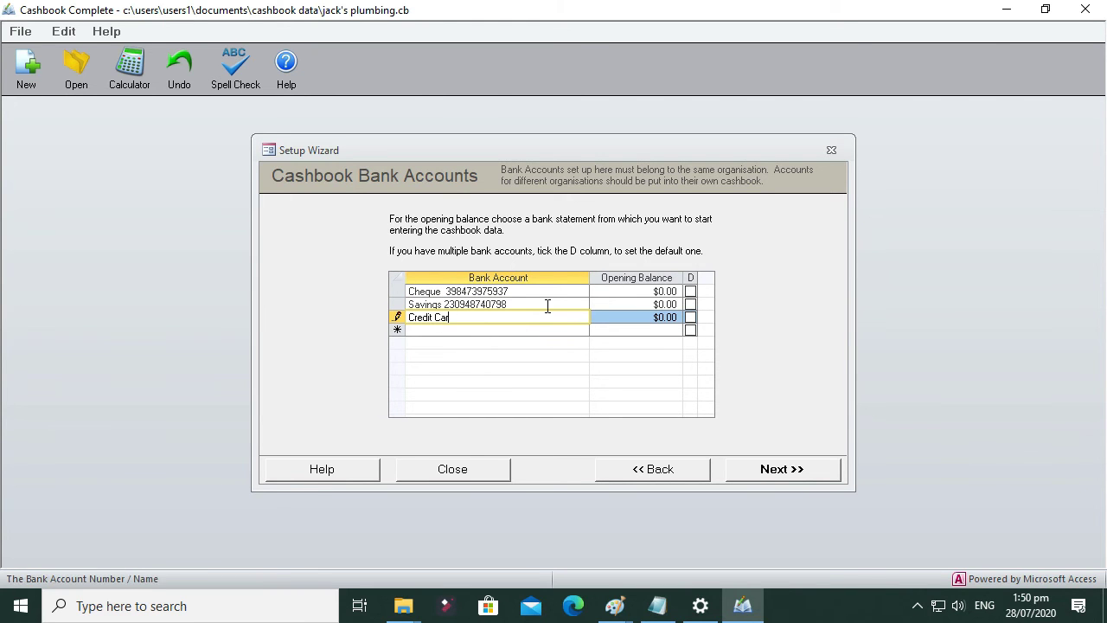
pyautogui.press('Tab')
pyautogui.press('Tab')
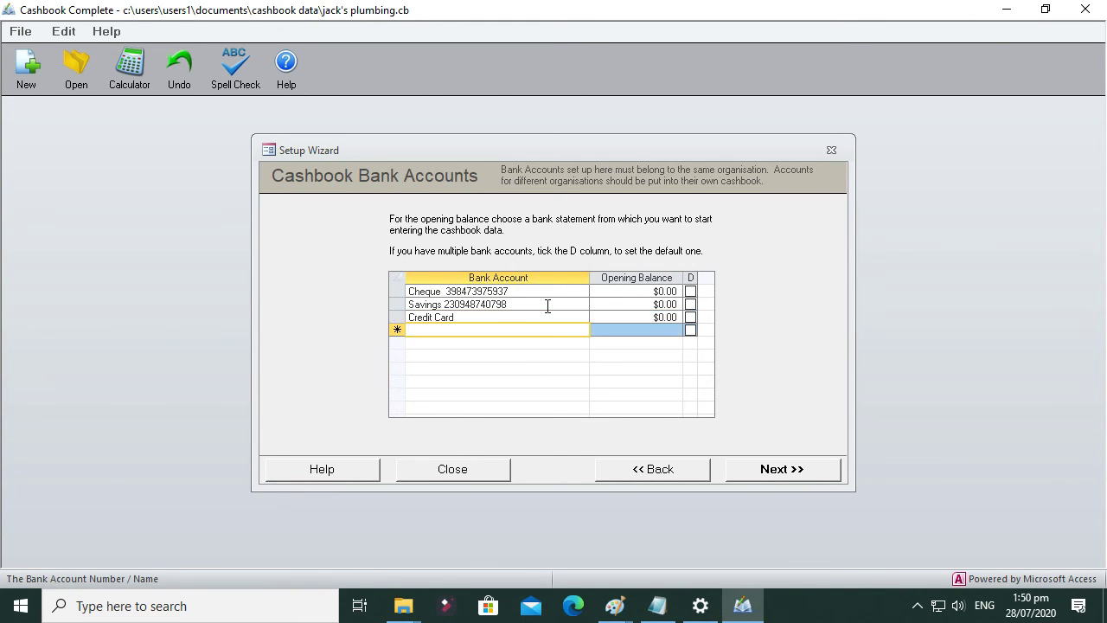
pyautogui.write('Pett')
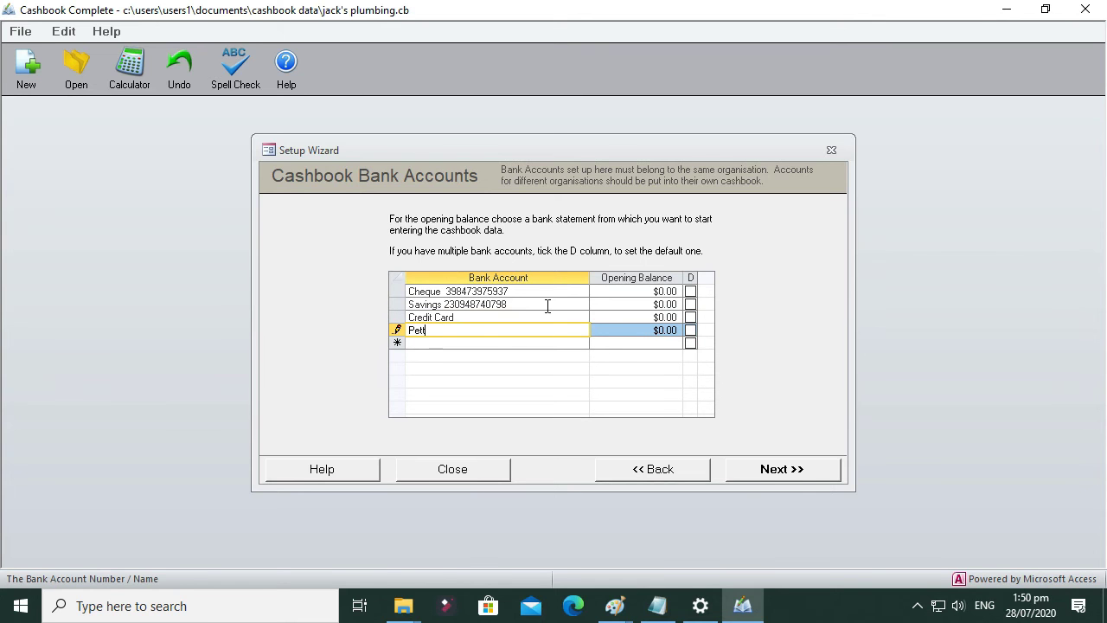
pyautogui.write('y Cash')
pyautogui.click(538, 292)
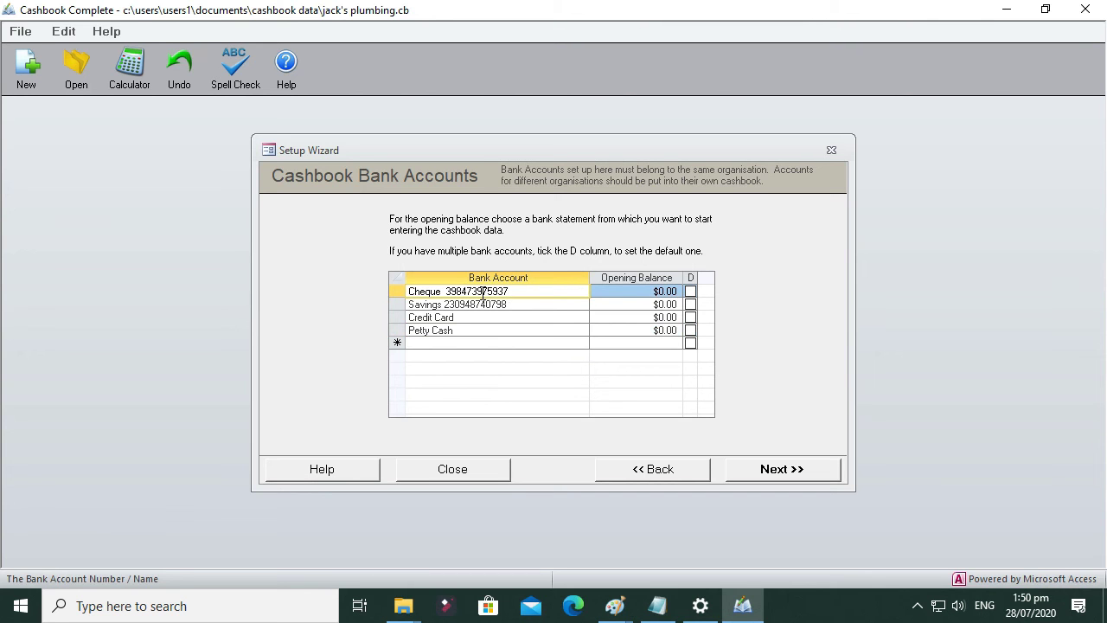
pyautogui.click(662, 293)
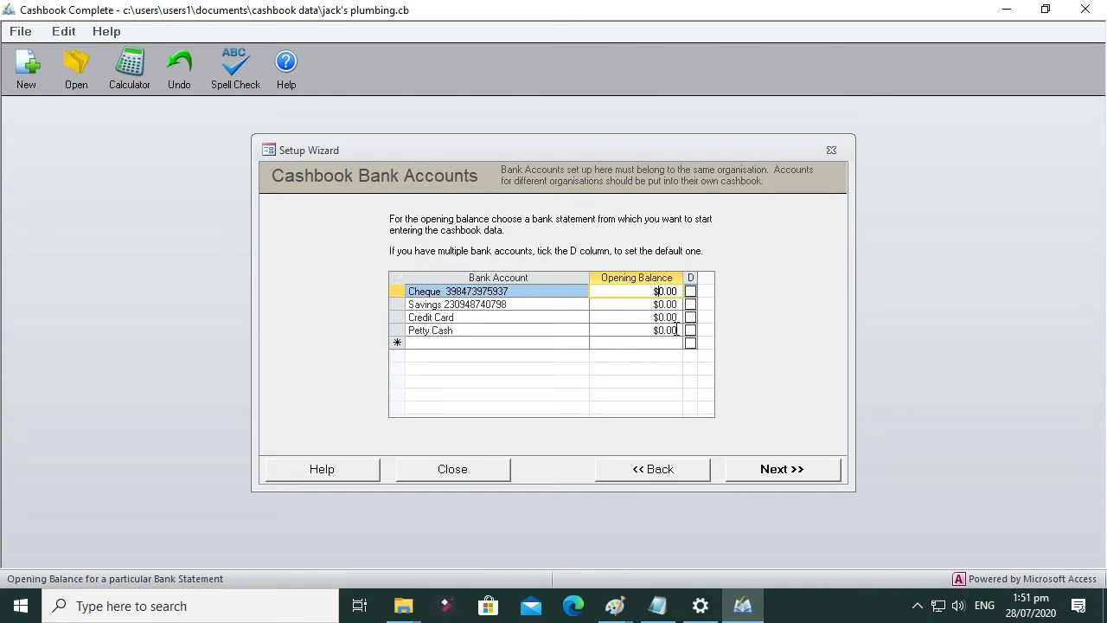
# Step: Enter opening balances of 6870 for Cheque, 8657 for Savings and 244.50 for Petty Cash
pyautogui.moveTo(654, 291); pyautogui.dragTo(680, 295)
pyautogui.write('687')
pyautogui.write('0')
pyautogui.press('Down')
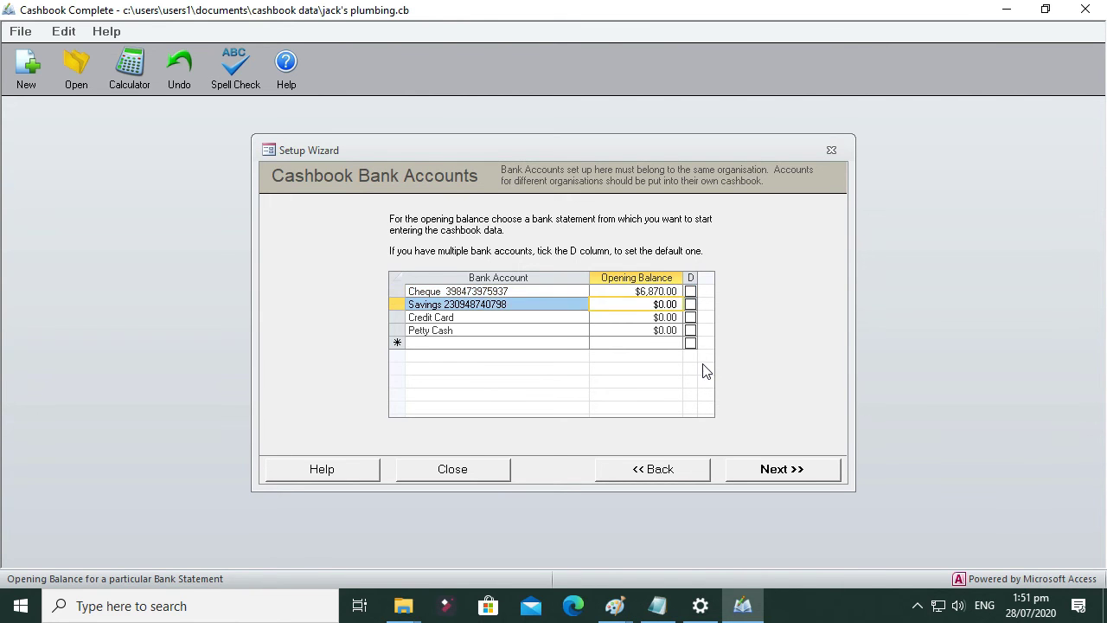
pyautogui.moveTo(654, 305); pyautogui.dragTo(682, 304)
pyautogui.write('8657')
pyautogui.click(673, 317)
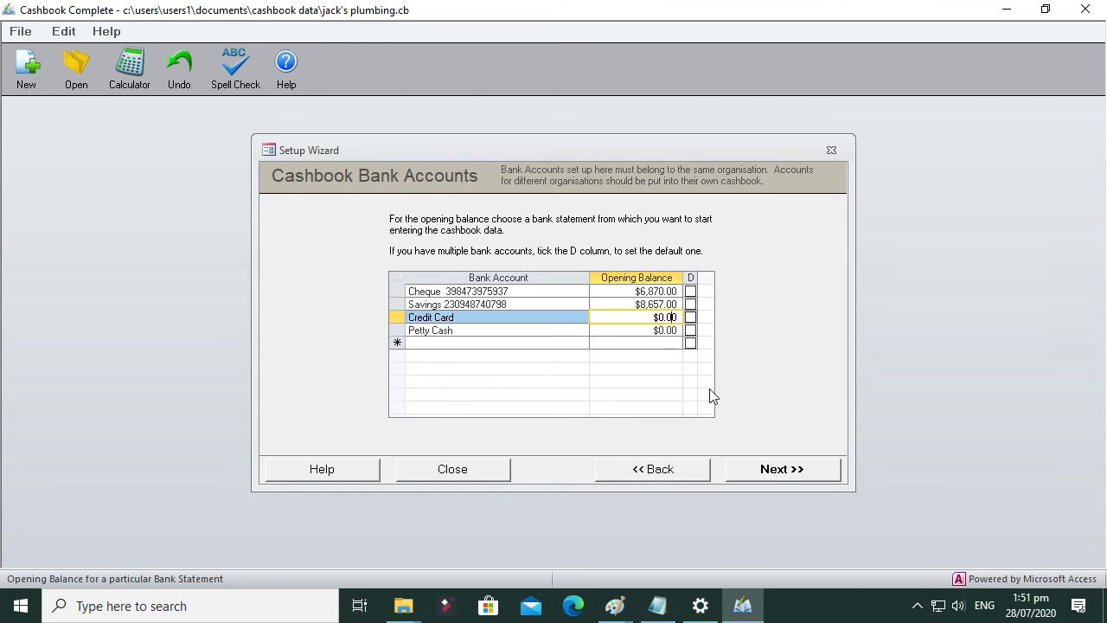
pyautogui.click(669, 331)
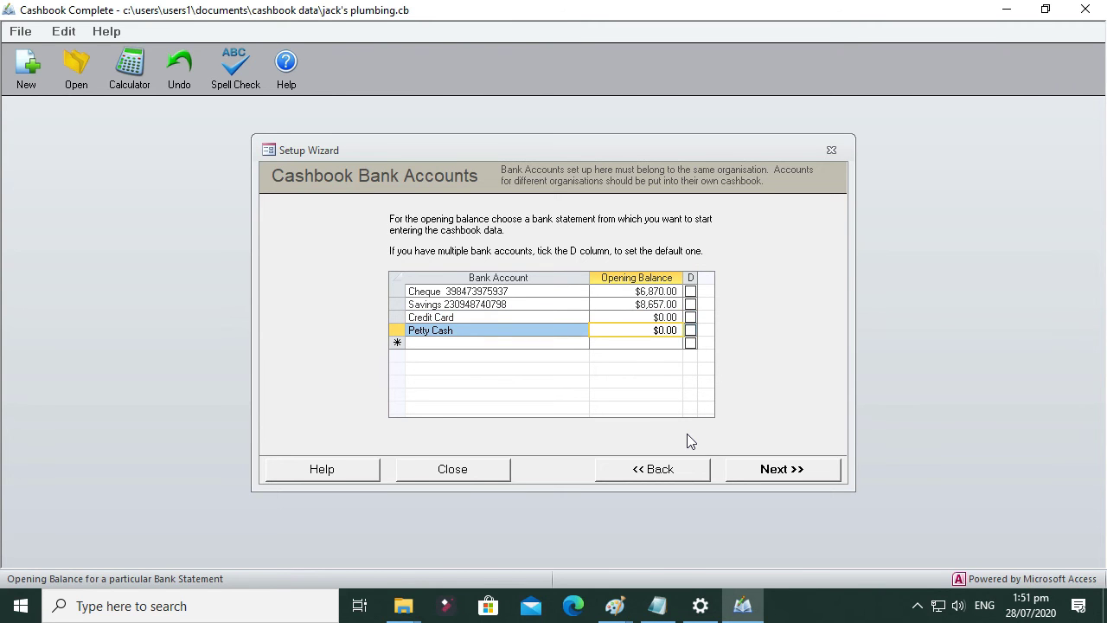
pyautogui.moveTo(657, 329); pyautogui.dragTo(678, 330)
pyautogui.write('244.50')
pyautogui.press('Down')
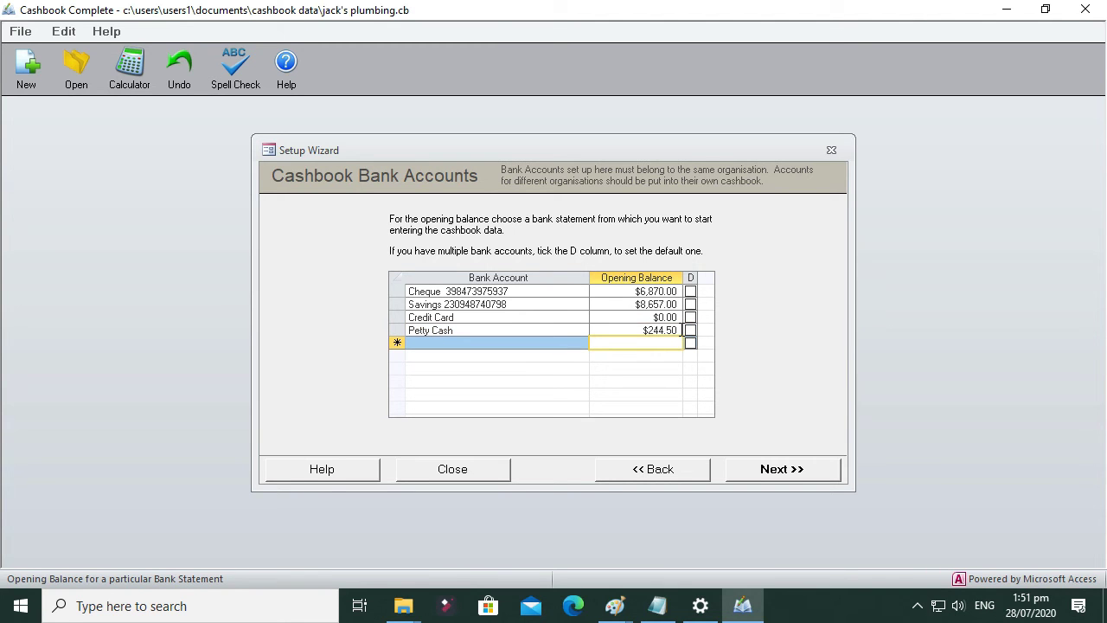
pyautogui.press('Up')
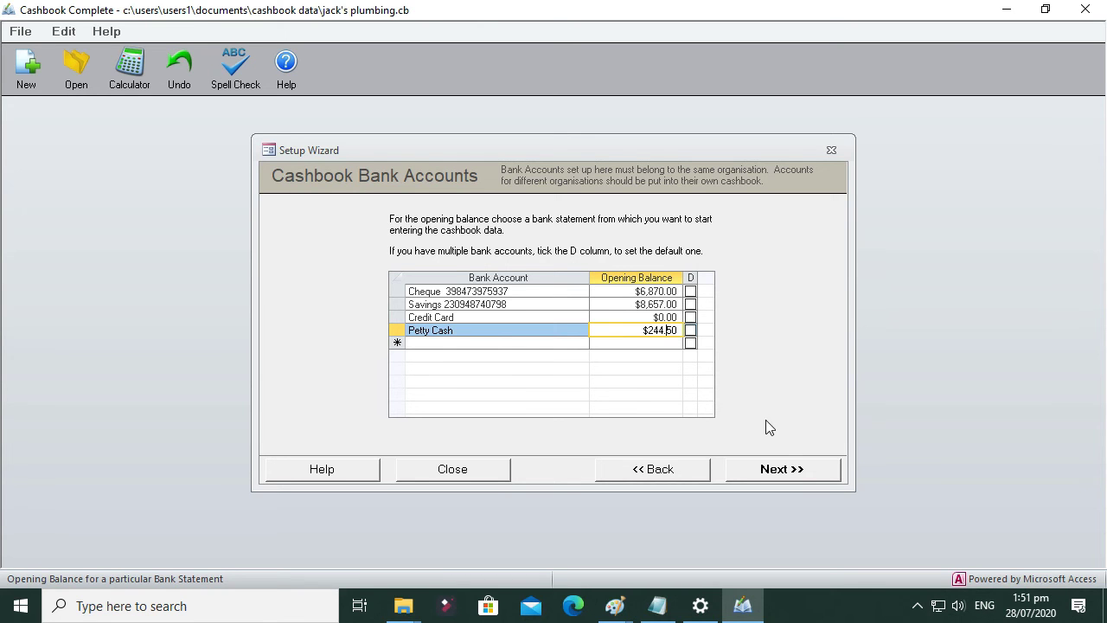
# Step: Finish the bank accounts page and confirm all accounts are entered
pyautogui.click(789, 471)
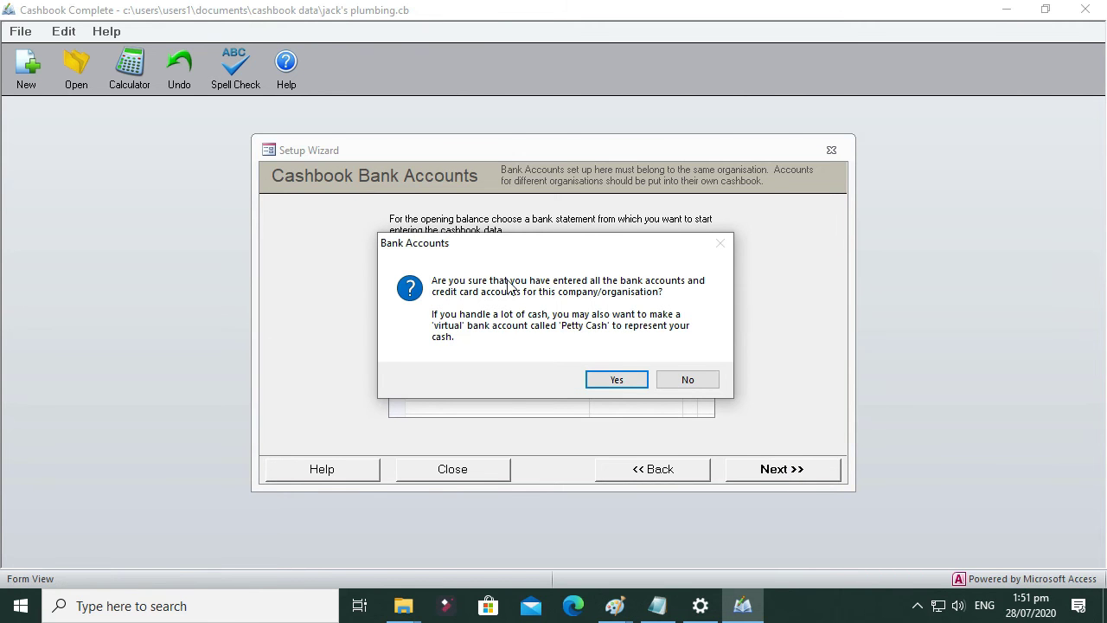
pyautogui.click(617, 380)
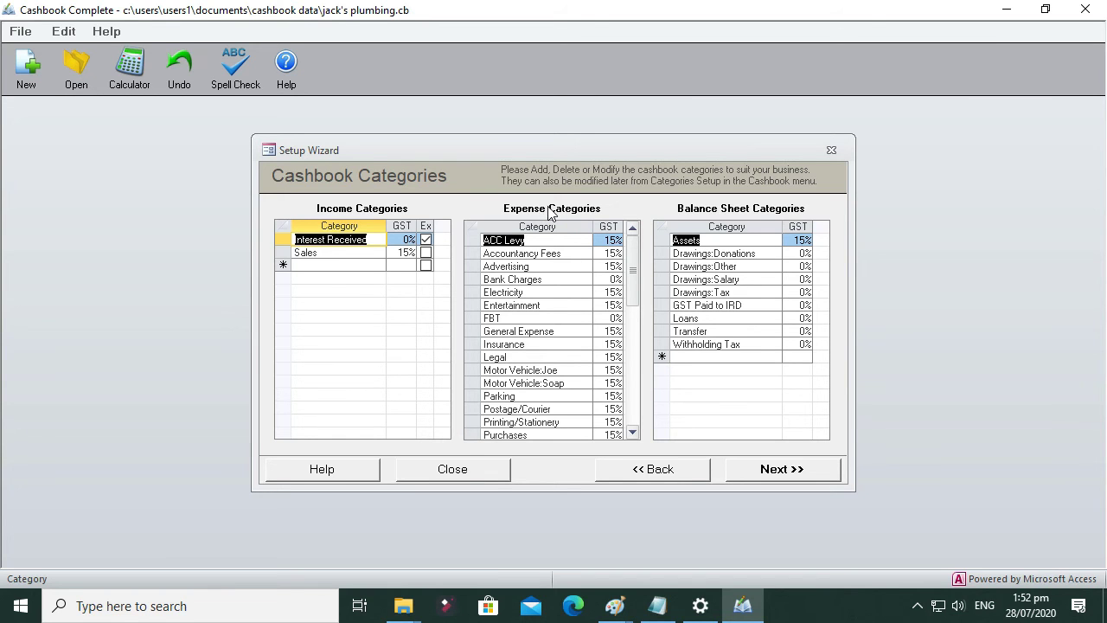
pyautogui.click(743, 240)
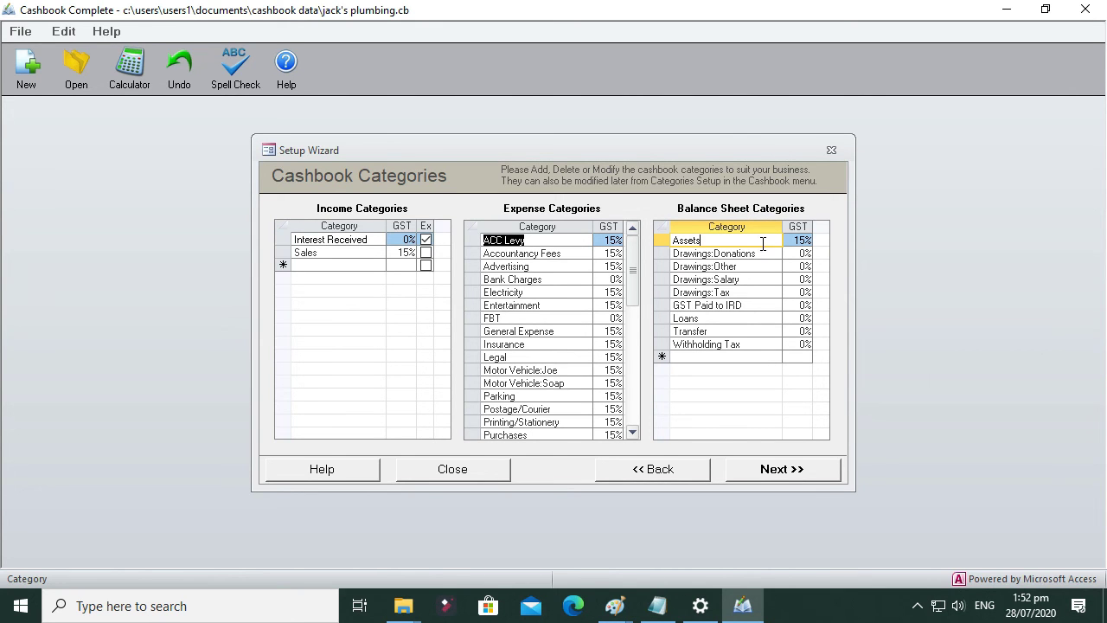
pyautogui.click(718, 333)
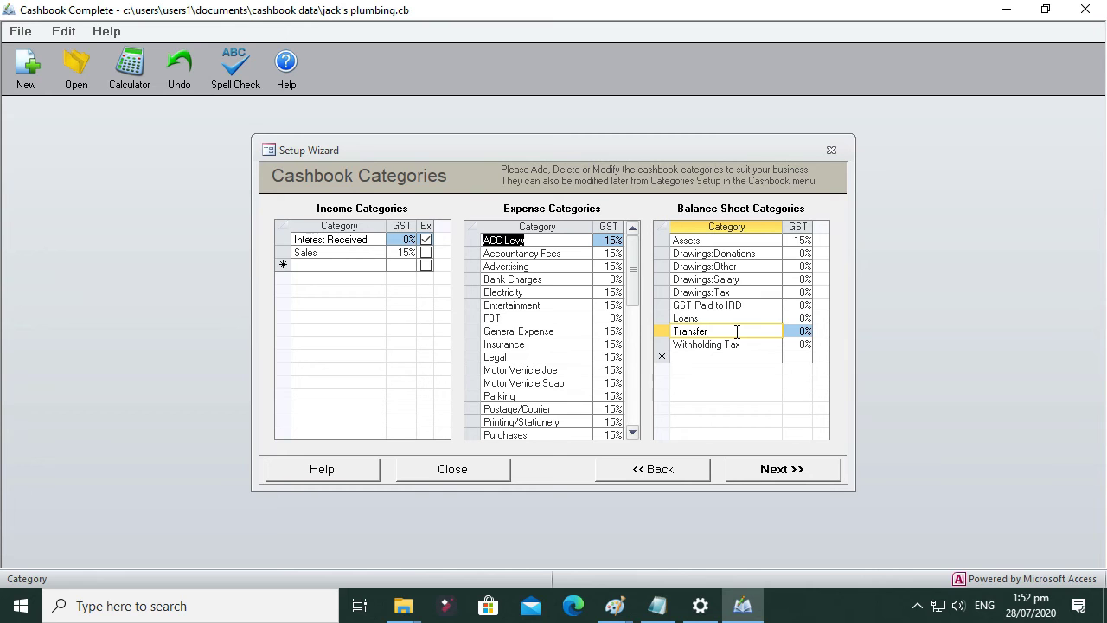
pyautogui.click(704, 279)
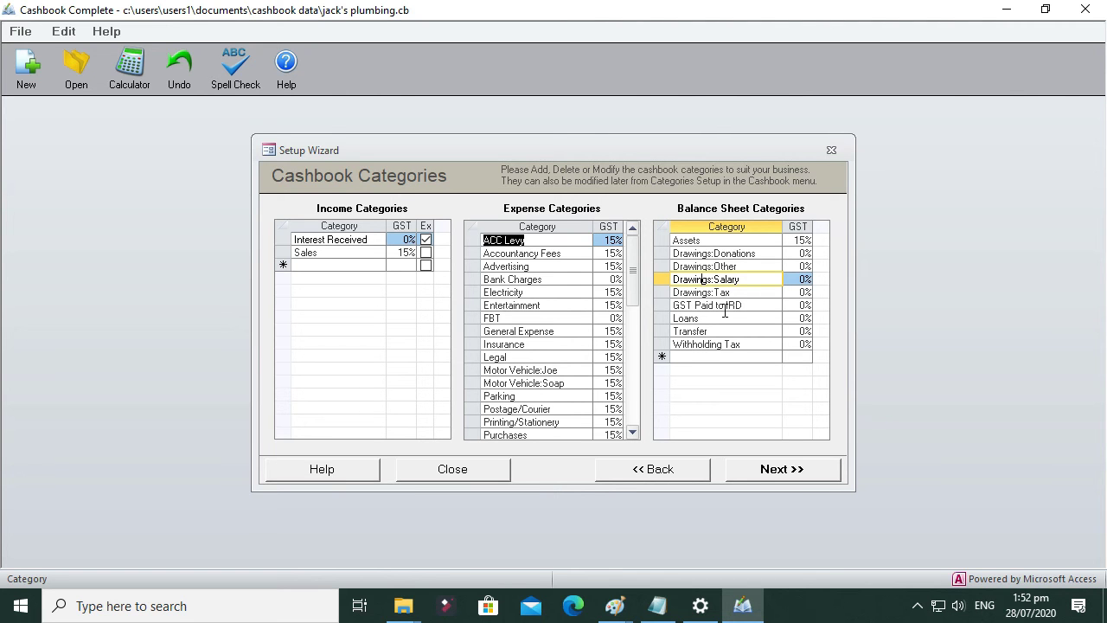
pyautogui.click(727, 305)
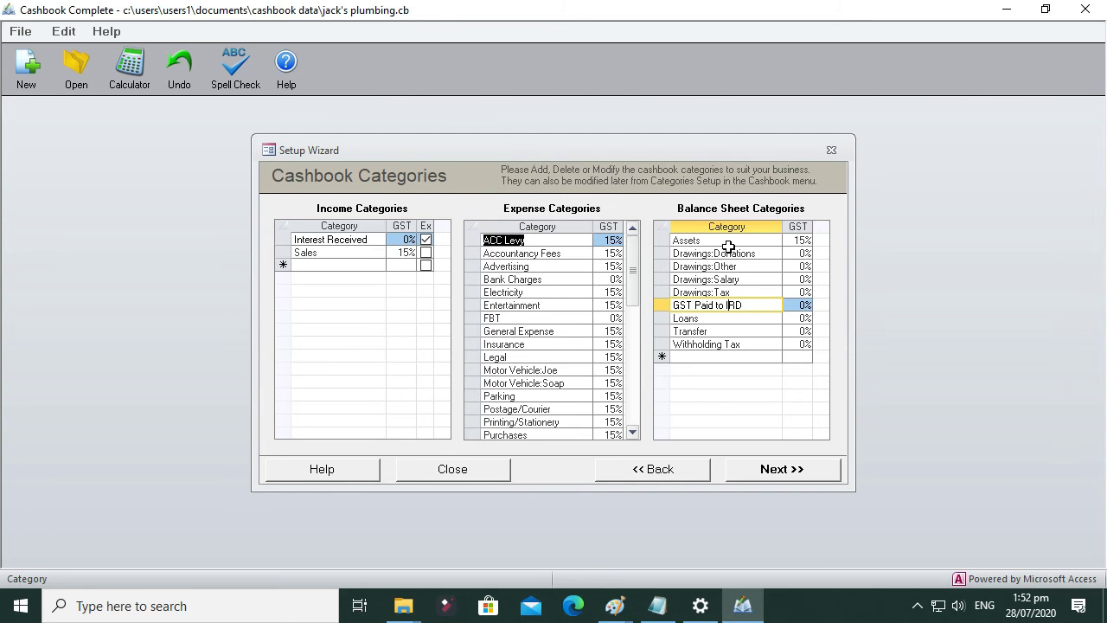
pyautogui.click(685, 241)
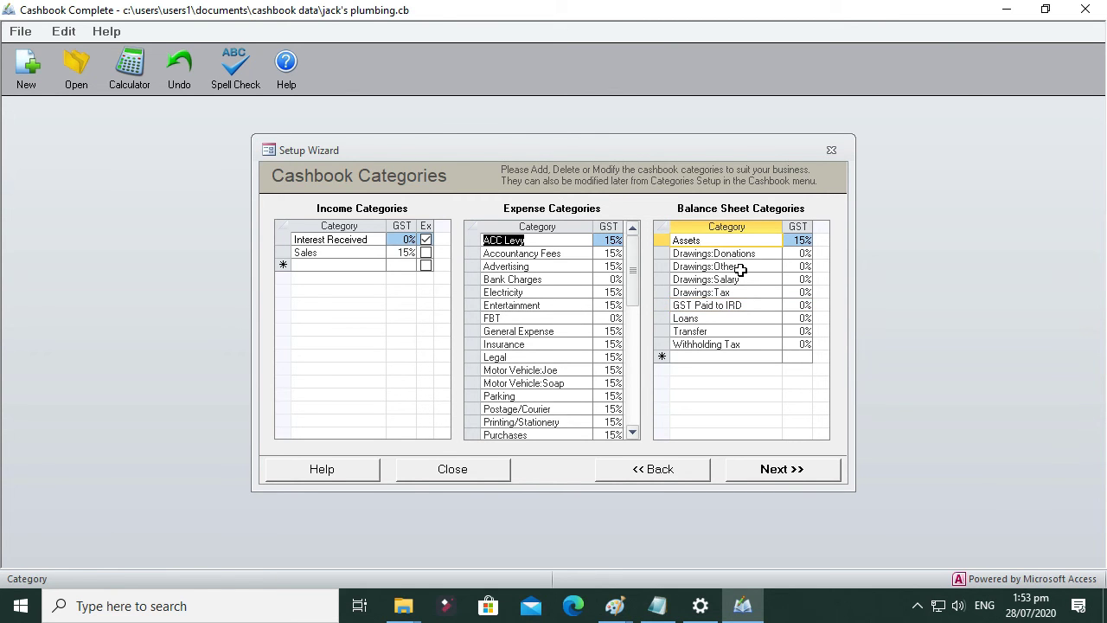
pyautogui.click(727, 318)
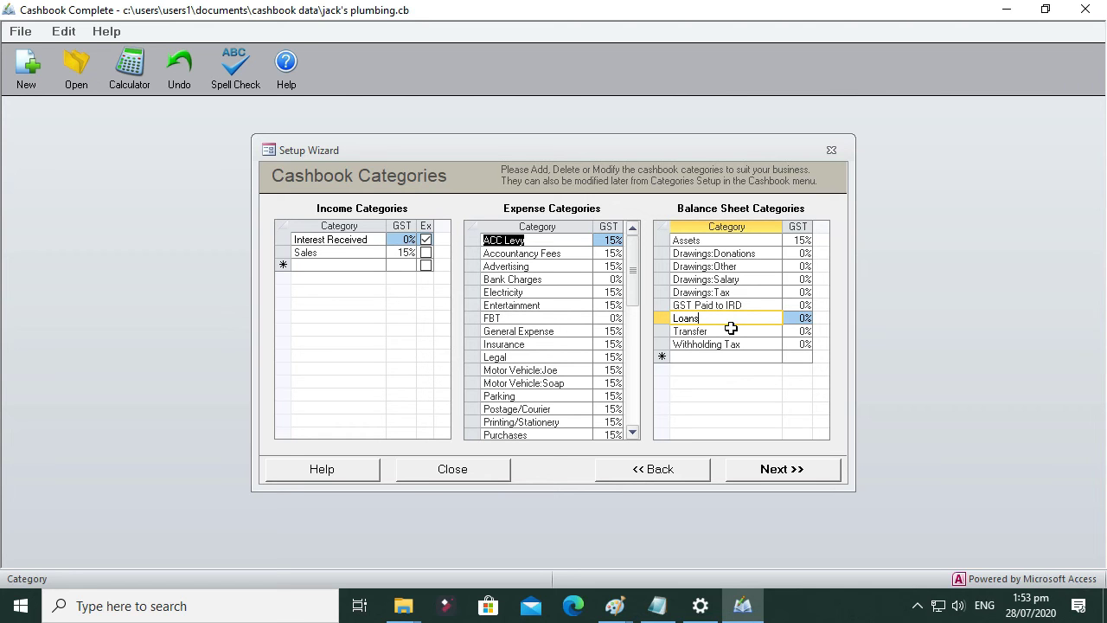
pyautogui.click(735, 331)
pyautogui.click(733, 343)
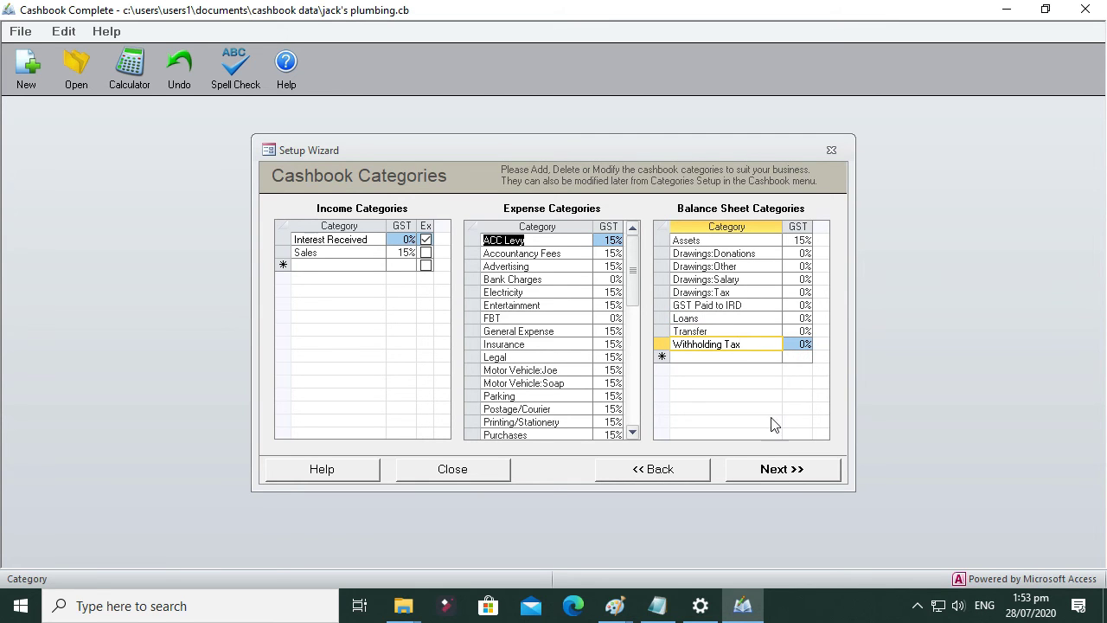
# Step: Add a throwaway 'ldsfglfdkg' balance sheet category, then delete it again
pyautogui.click(693, 360)
pyautogui.write('ldsfglfdkg')
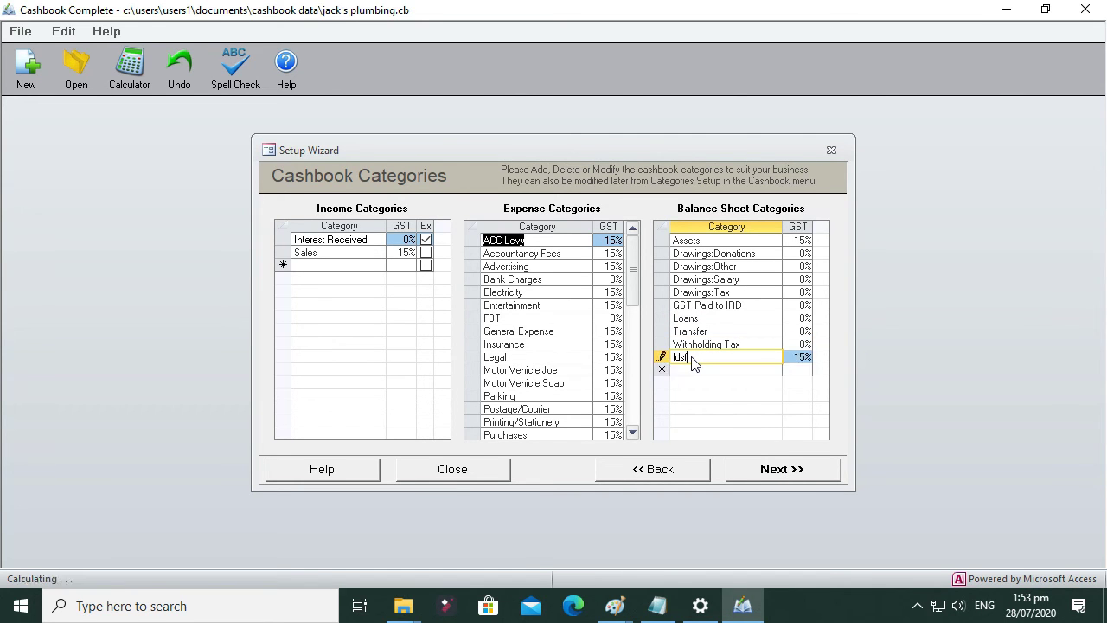
pyautogui.click(693, 372)
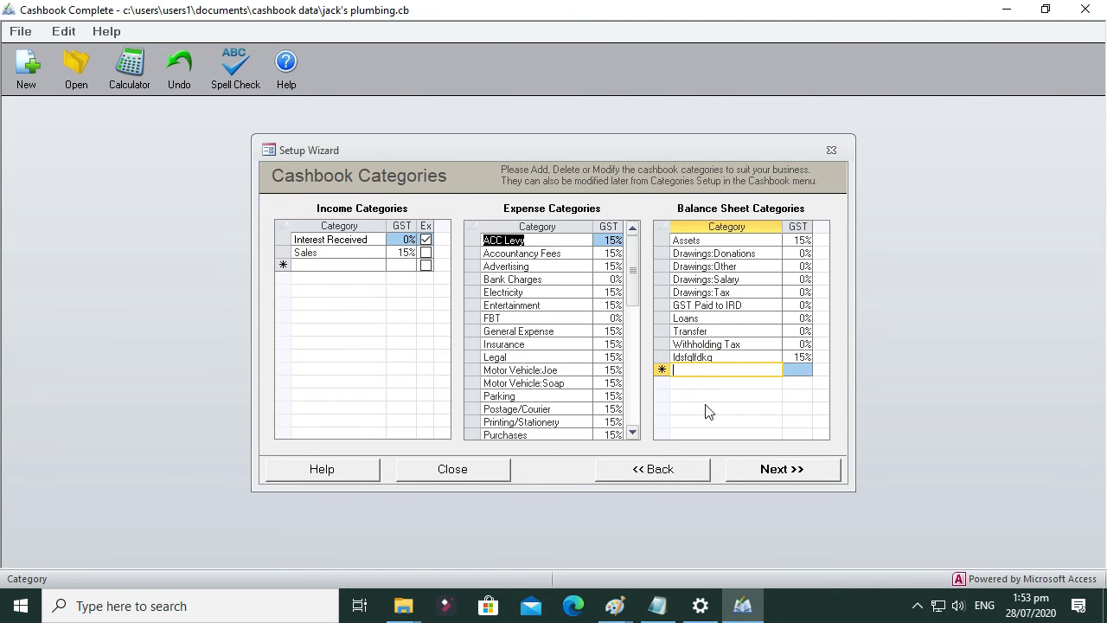
pyautogui.click(720, 358)
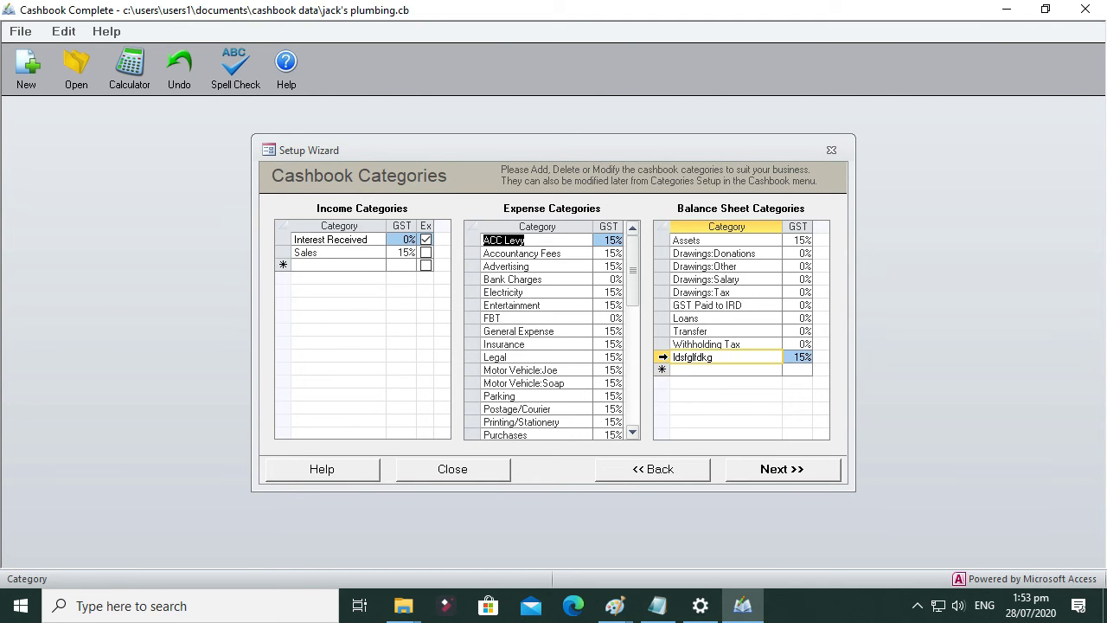
pyautogui.click(672, 357)
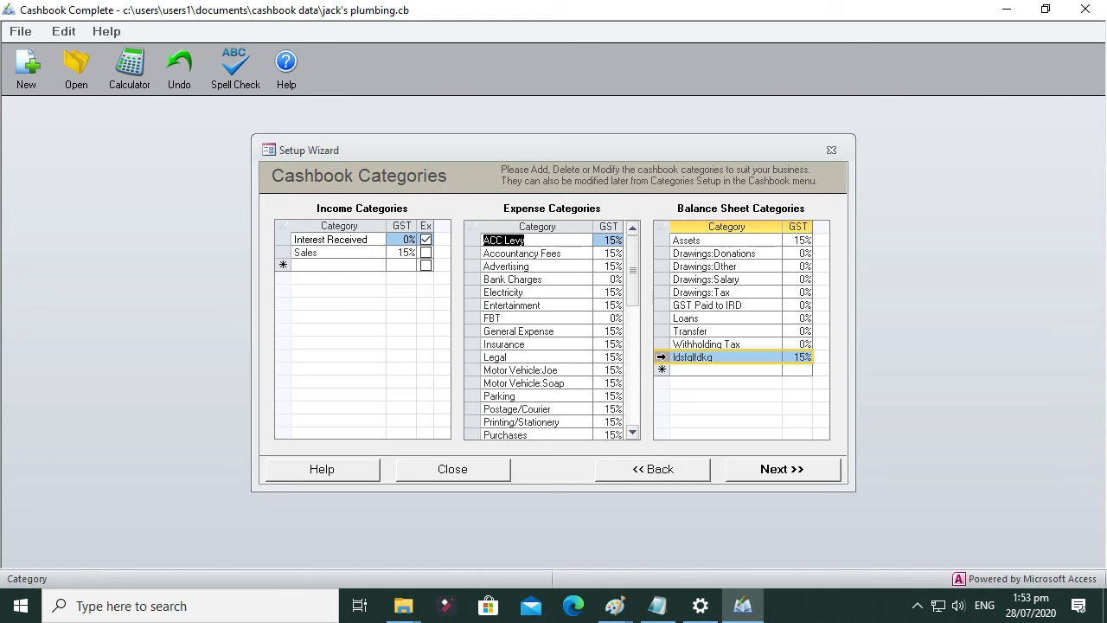
pyautogui.press('Delete')
pyautogui.press('Return')
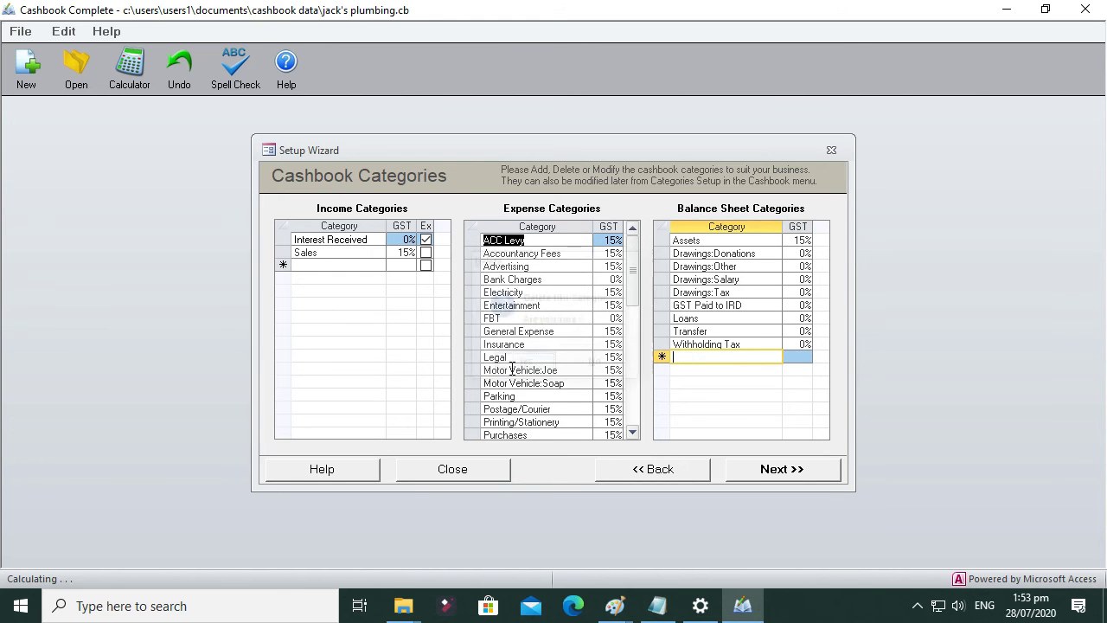
# Step: Add a second test category 'lkdsfgn', remove it with Delete Line, and continue
pyautogui.write('lkdsfgn')
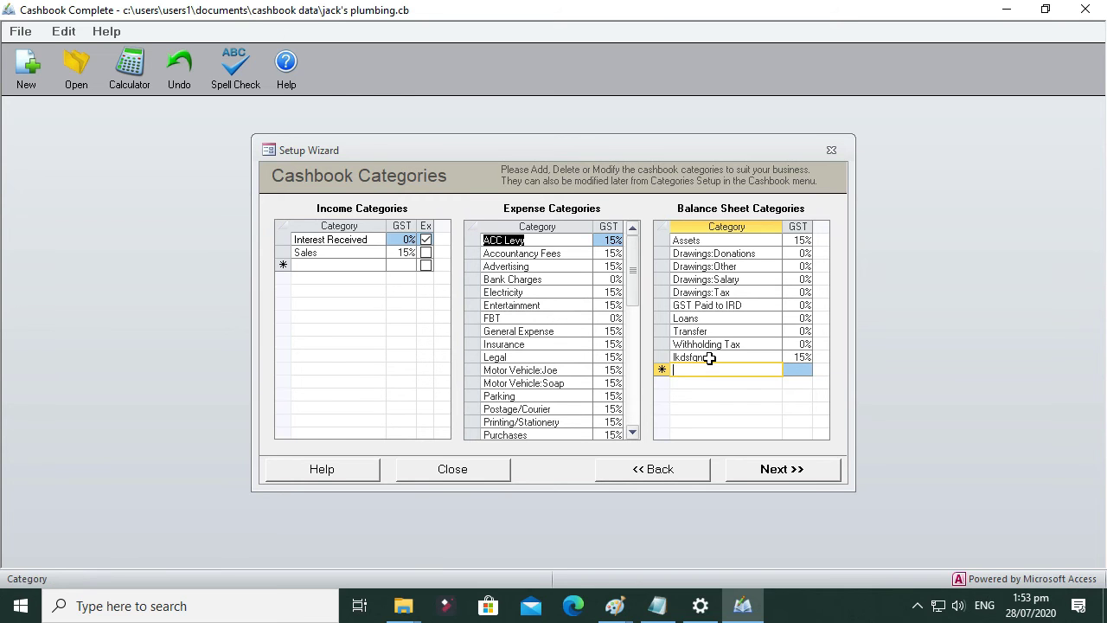
pyautogui.rightClick(710, 359)
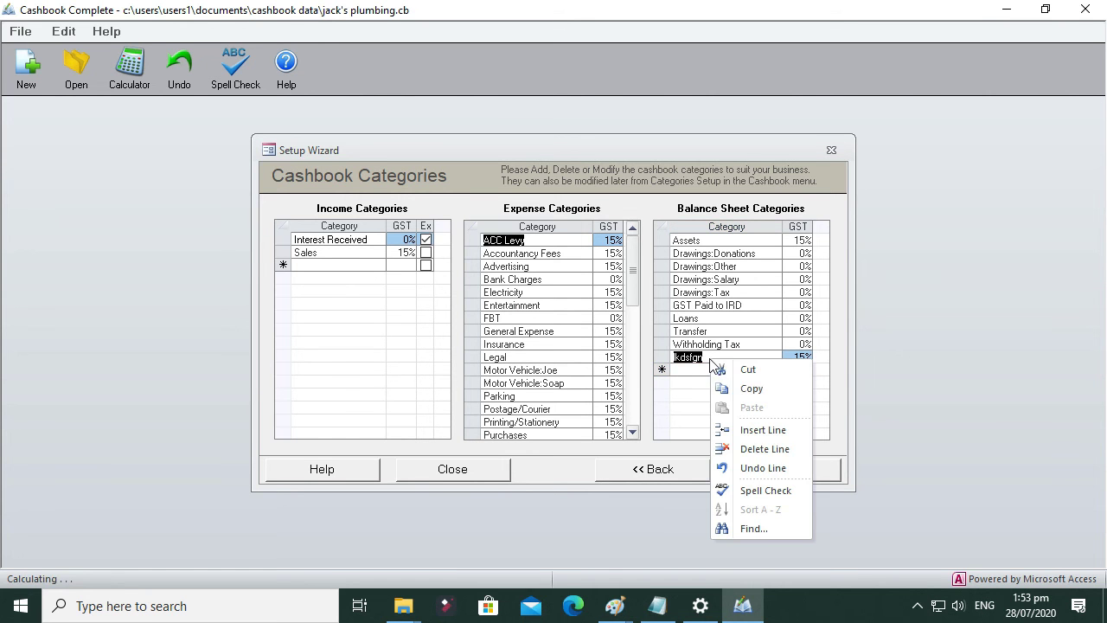
pyautogui.click(772, 451)
pyautogui.click(772, 452)
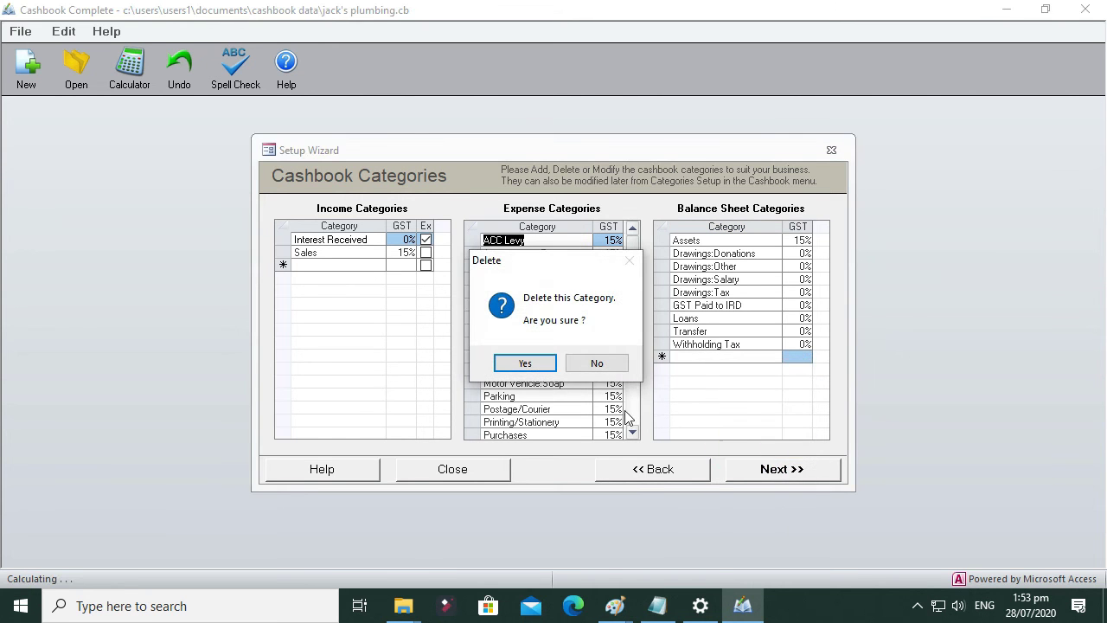
pyautogui.click(524, 367)
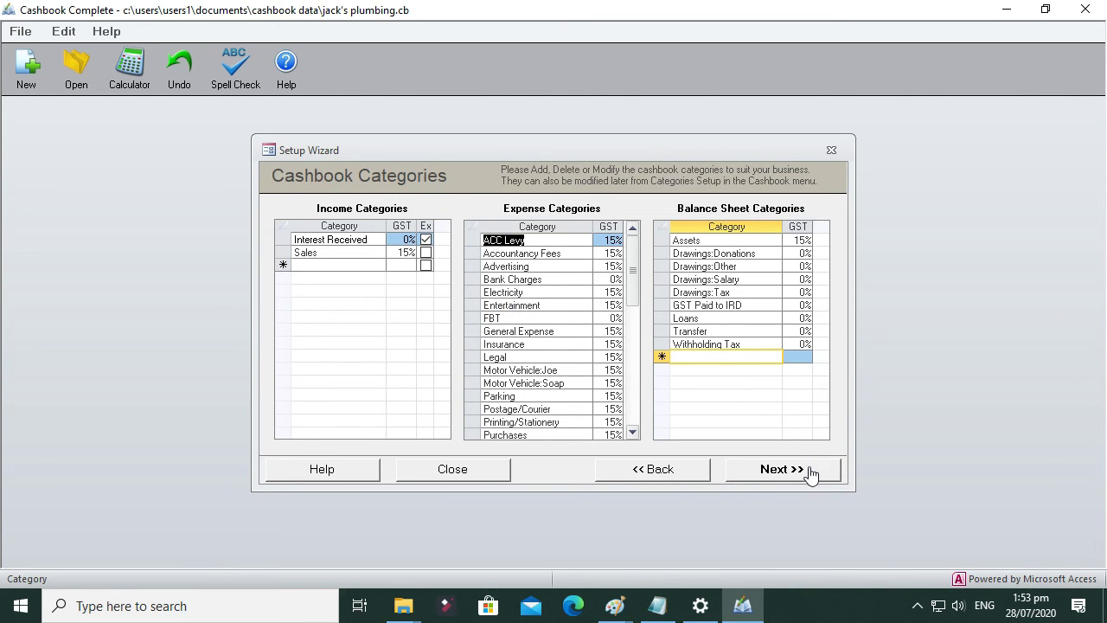
pyautogui.click(792, 477)
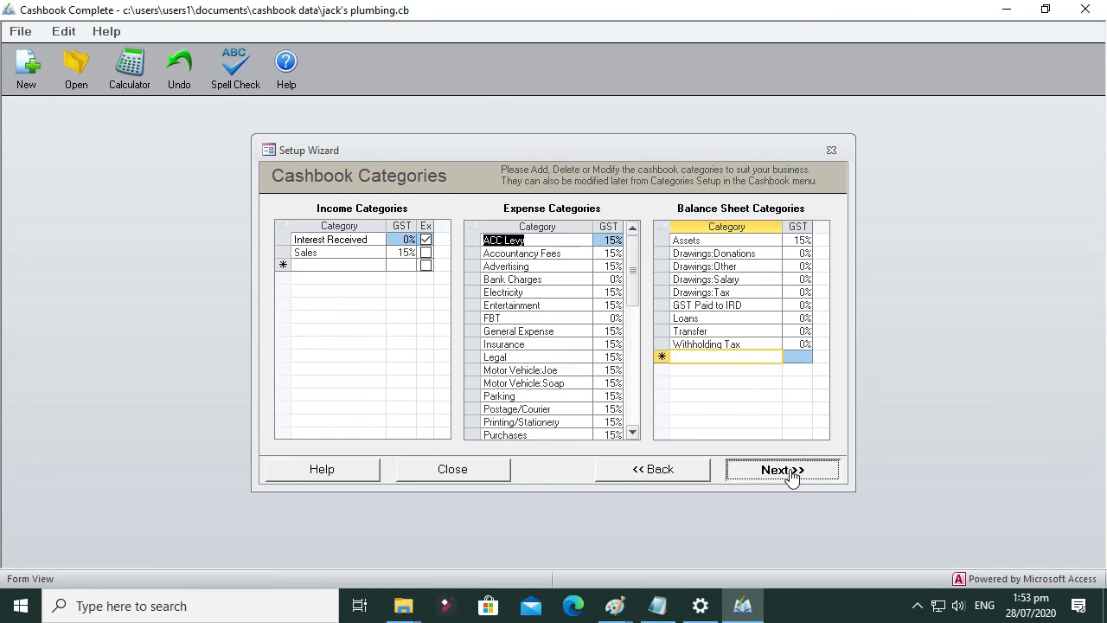
# Step: Type the PO Box address lines and a 'Phone:' line into the letterhead Contact Details
pyautogui.click(490, 299)
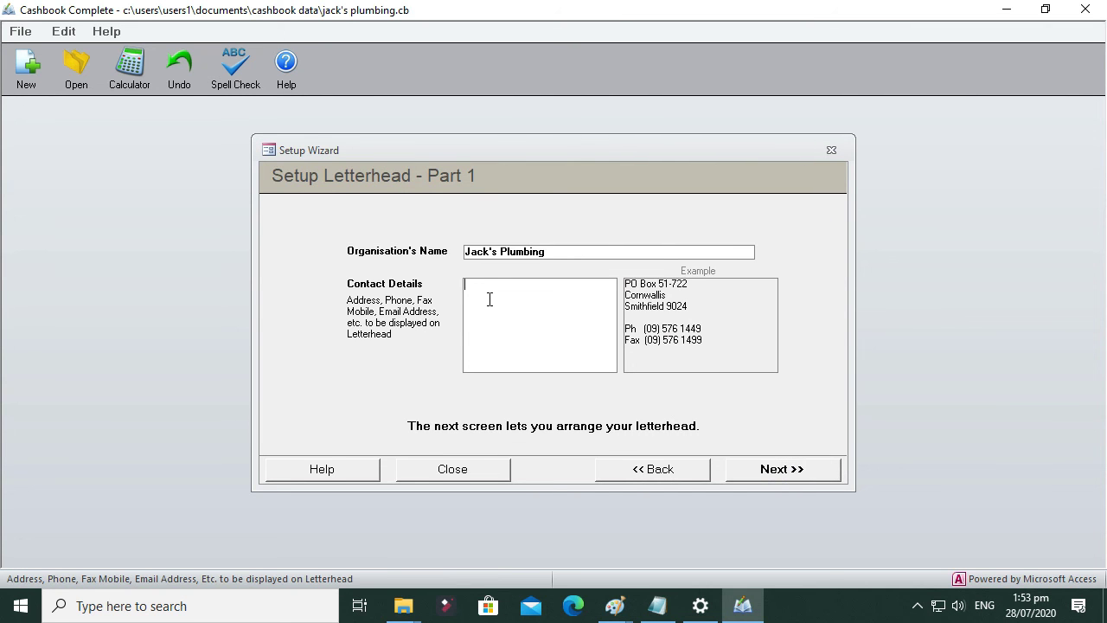
pyautogui.write('PO Box  23234 Hldfmgldkfg')
pyautogui.press('Return')
pyautogui.write('kjdsfkbfg')
pyautogui.press('Return')
pyautogui.press('Return')
pyautogui.write('Phone: 2398452')
pyautogui.click(785, 471)
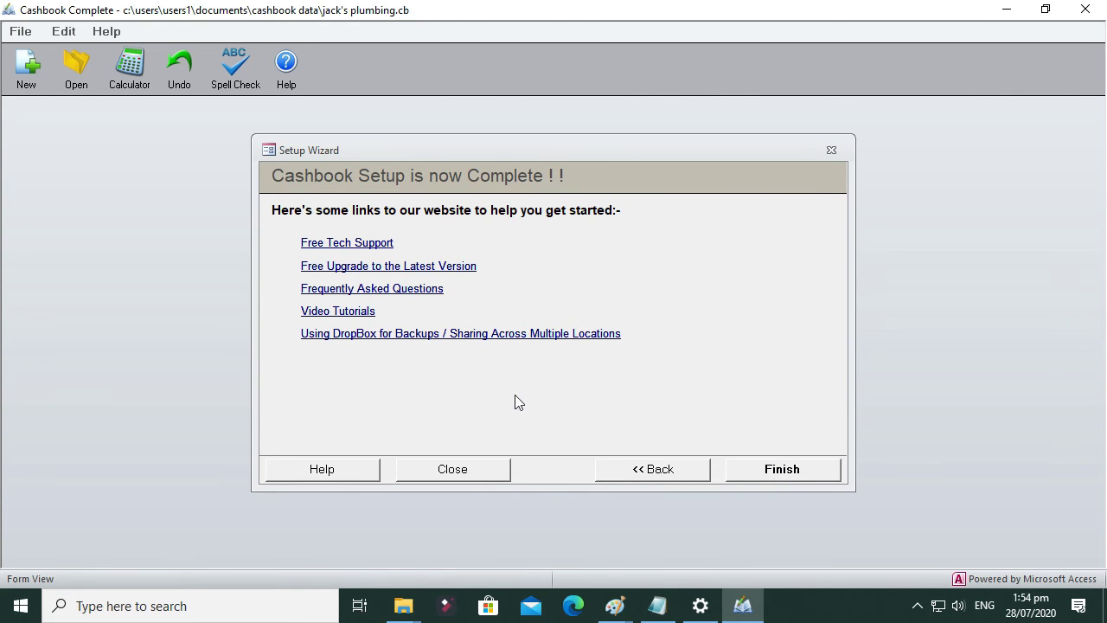
# Step: Finish the wizard and acknowledge the Basic Setup Is Complete message
pyautogui.click(785, 472)
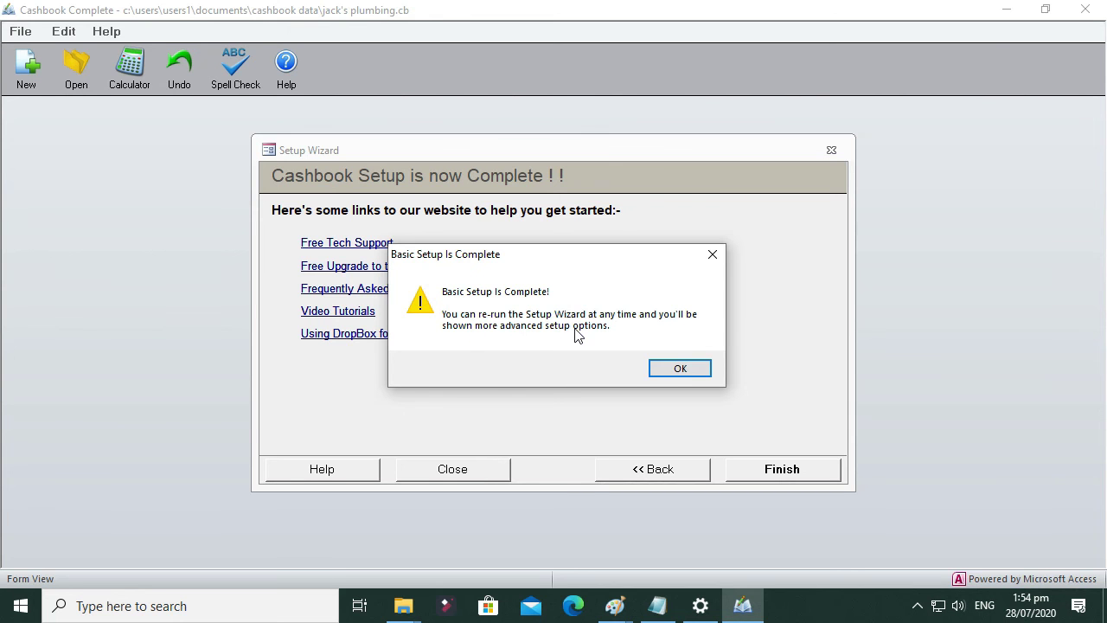
pyautogui.click(680, 369)
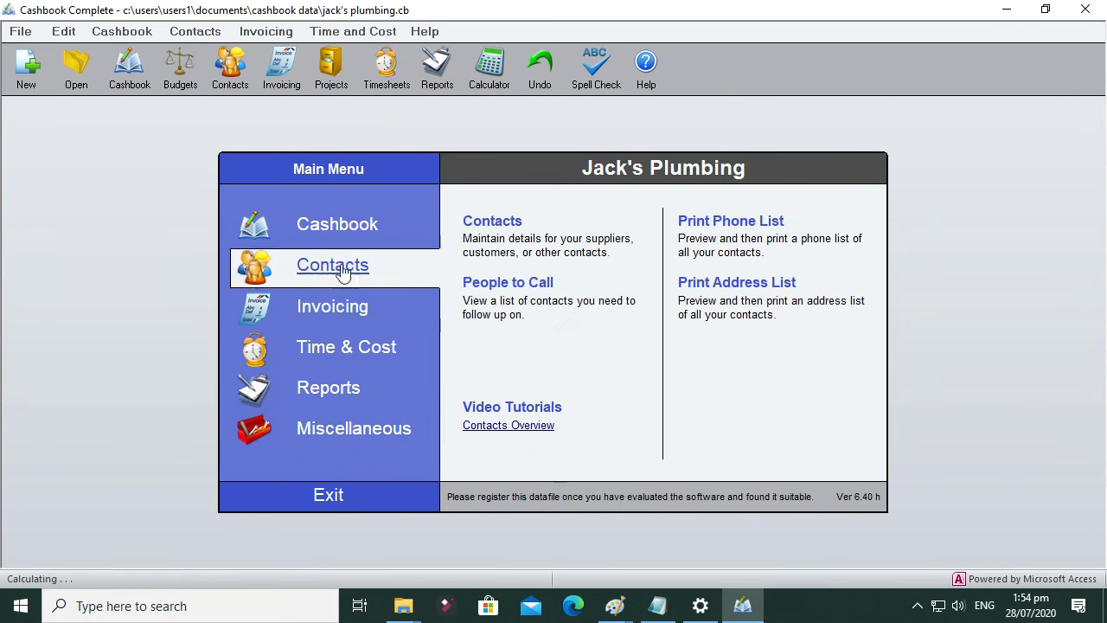
# Step: After a look at the Help menu, launch the Setup Wizard from the Miscellaneous menu
pyautogui.click(122, 32)
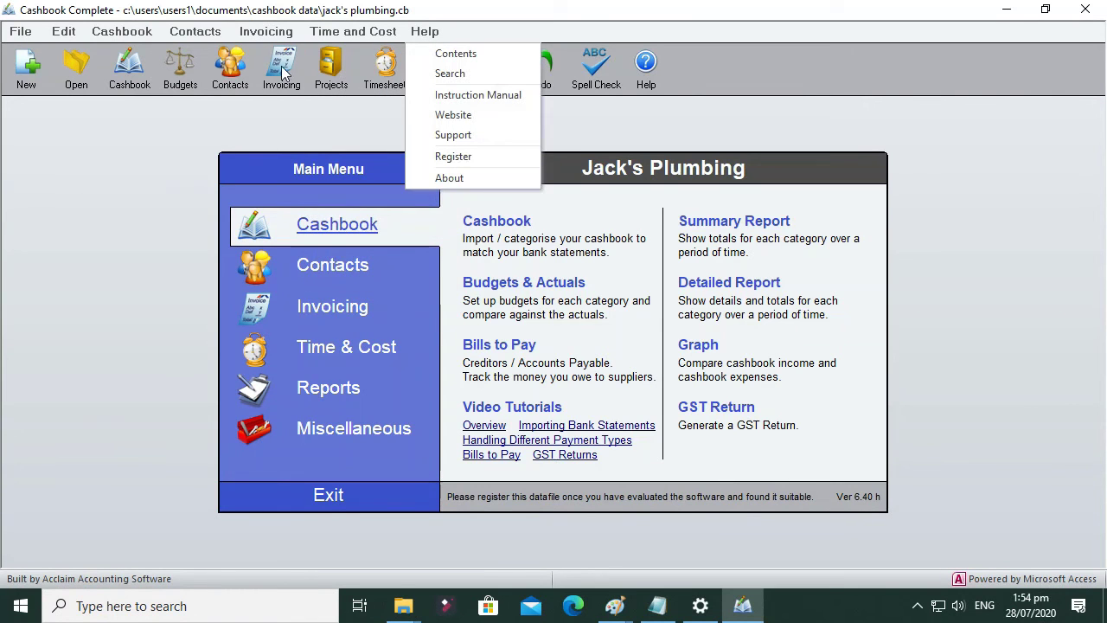
pyautogui.click(295, 121)
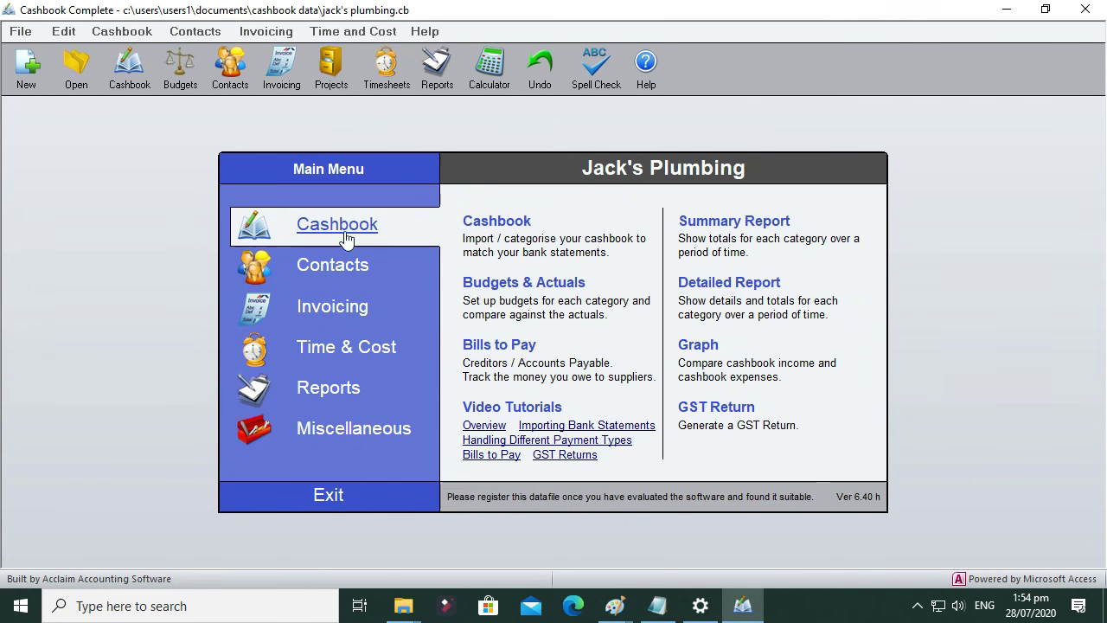
pyautogui.moveTo(369, 427)
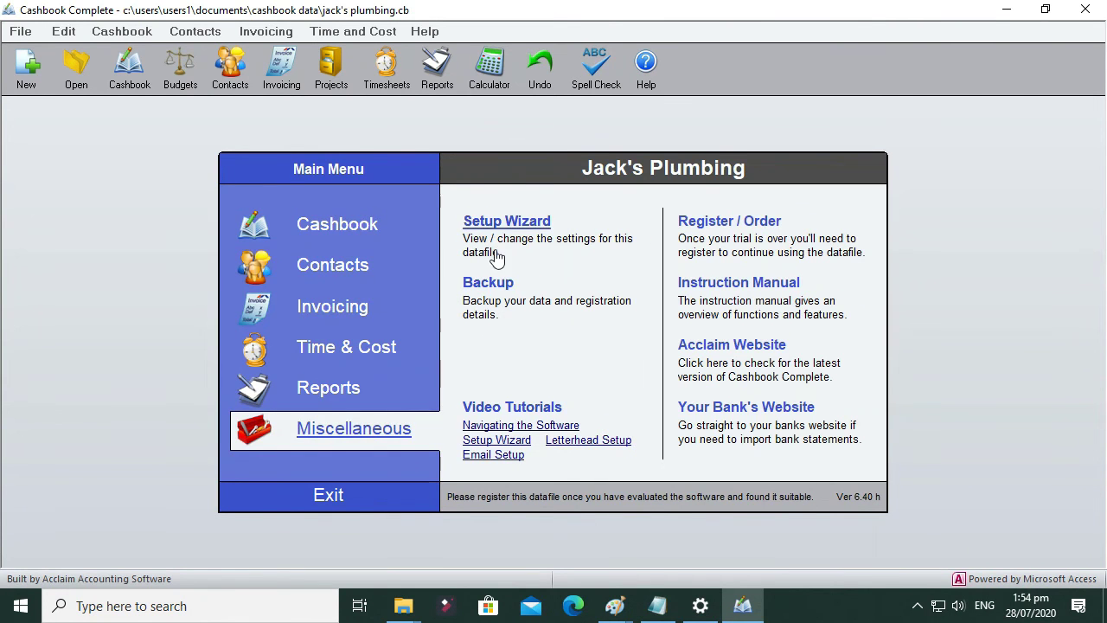
pyautogui.click(510, 225)
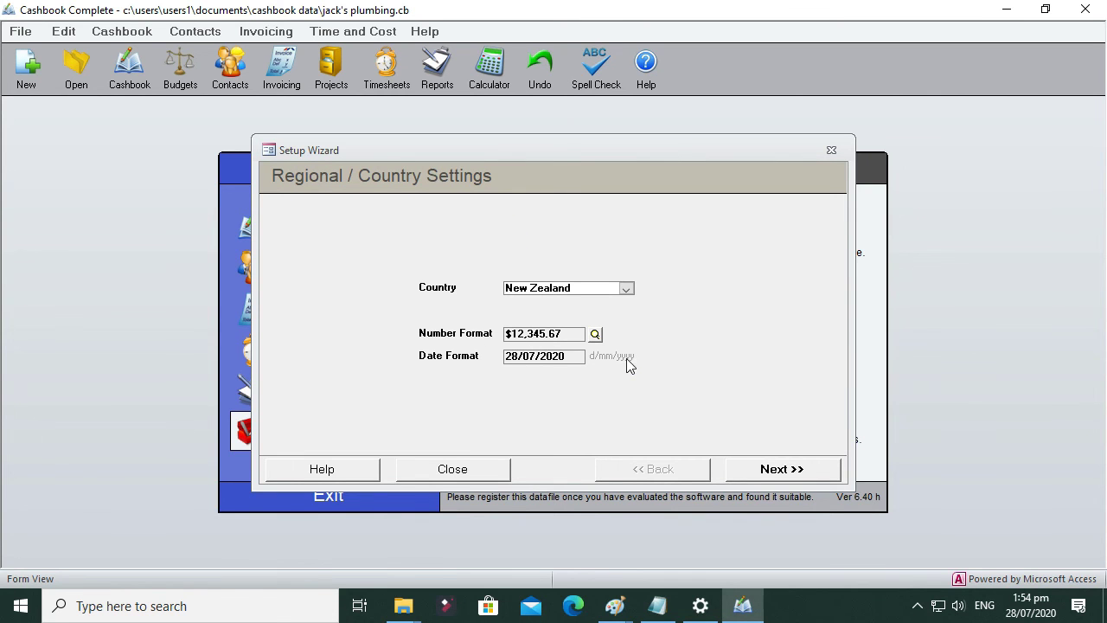
# Step: Accept New Zealand regional settings and the Cashbook Complete module selection to reach General Setup
pyautogui.click(794, 473)
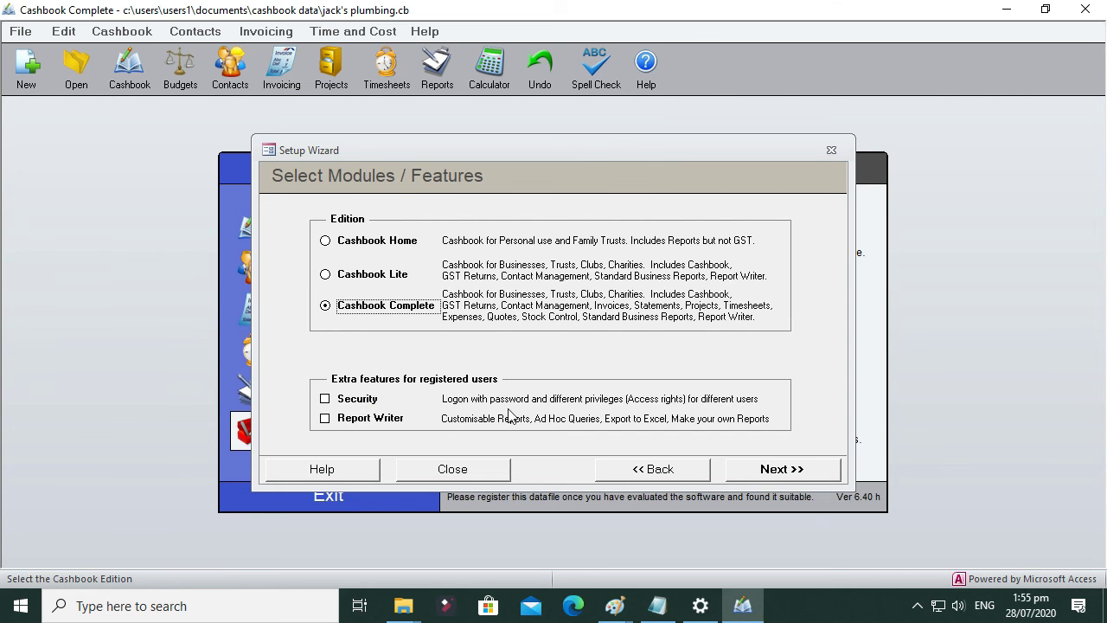
pyautogui.click(783, 472)
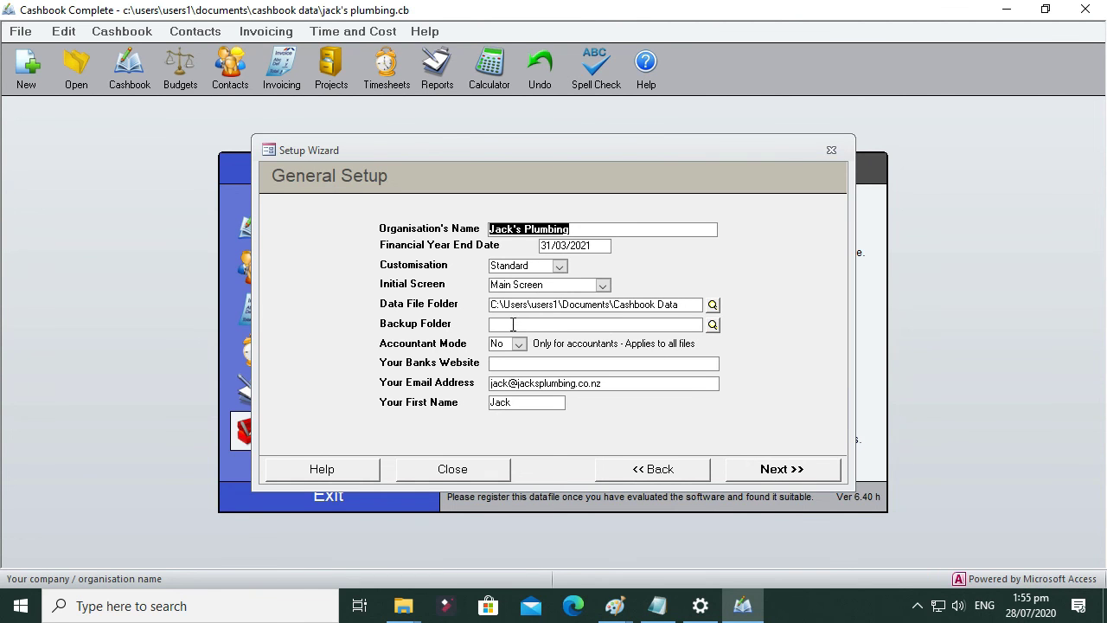
# Step: Move past General Setup, GST, bank accounts and categories to Invoicing / Statement Setup
pyautogui.click(517, 365)
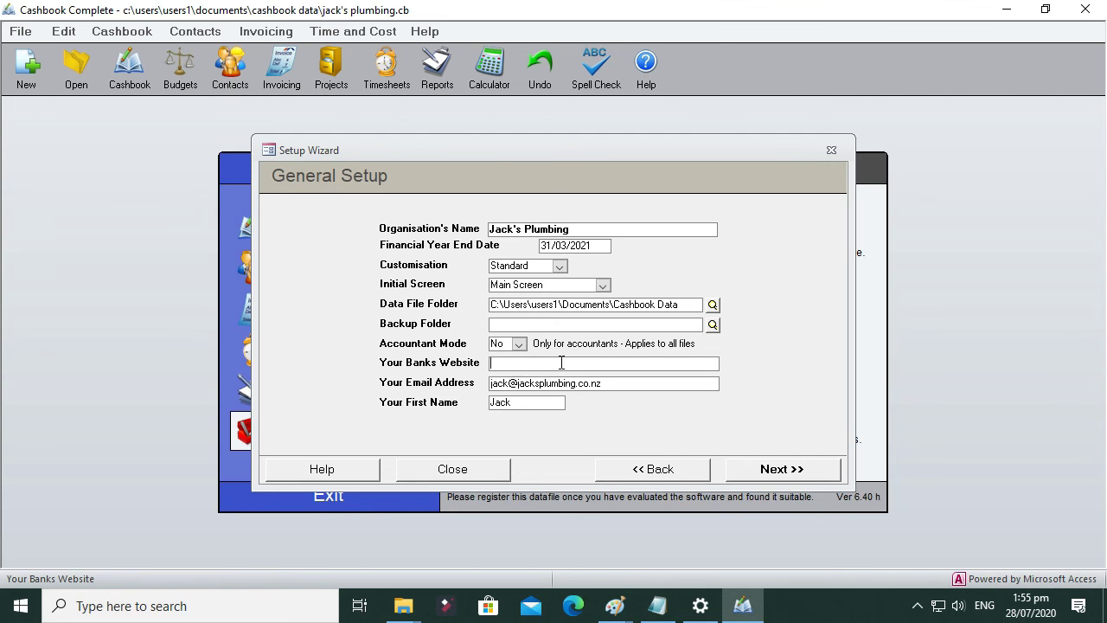
pyautogui.click(782, 469)
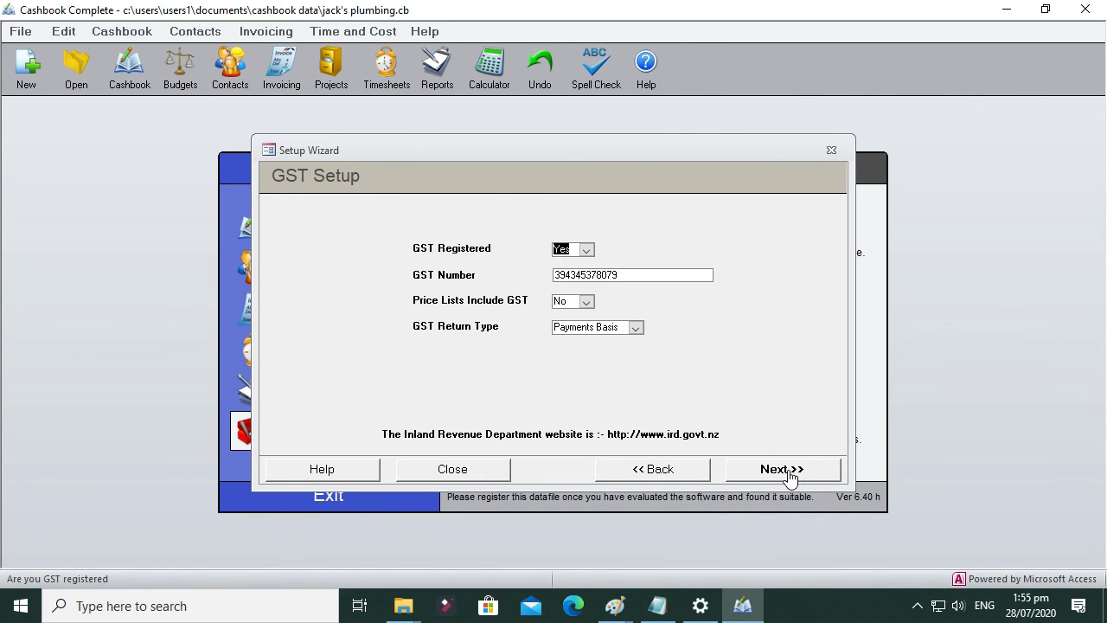
pyautogui.click(782, 469)
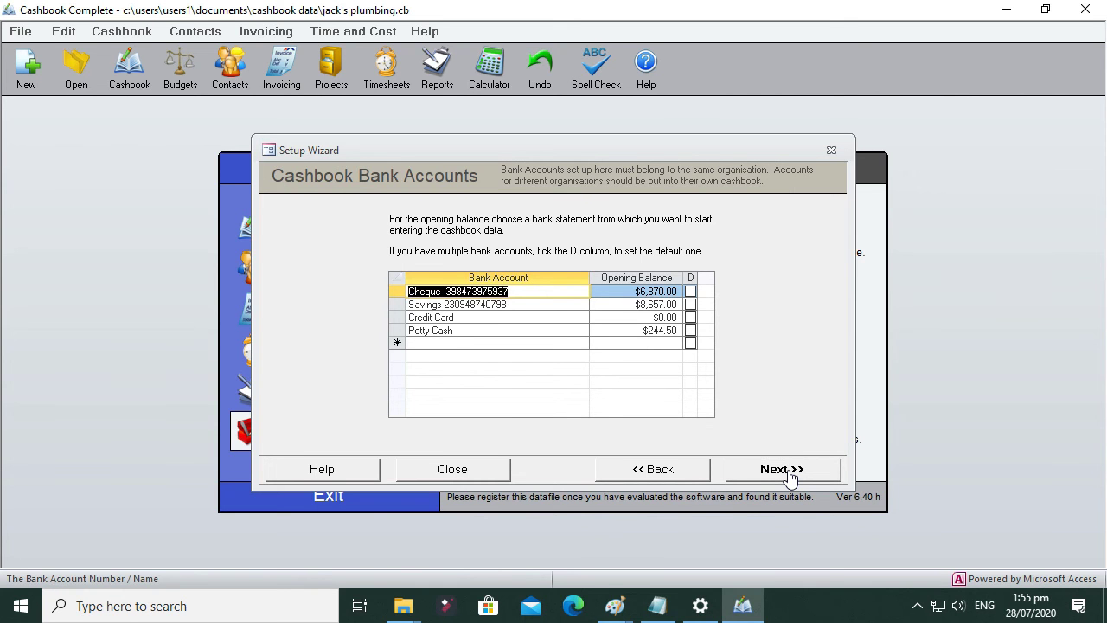
pyautogui.click(789, 476)
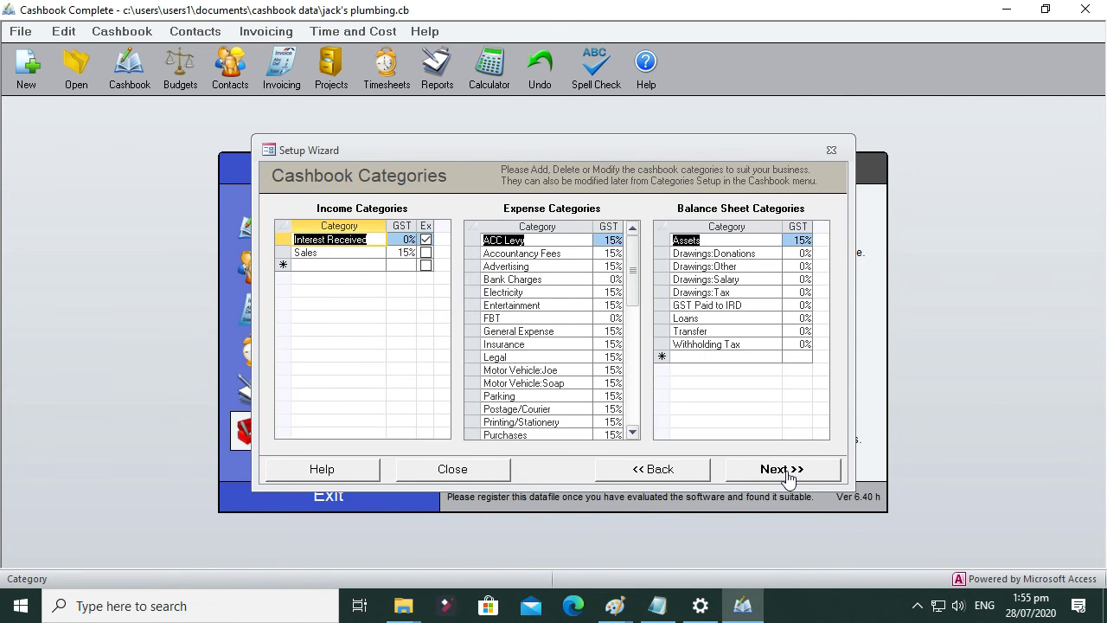
pyautogui.click(789, 476)
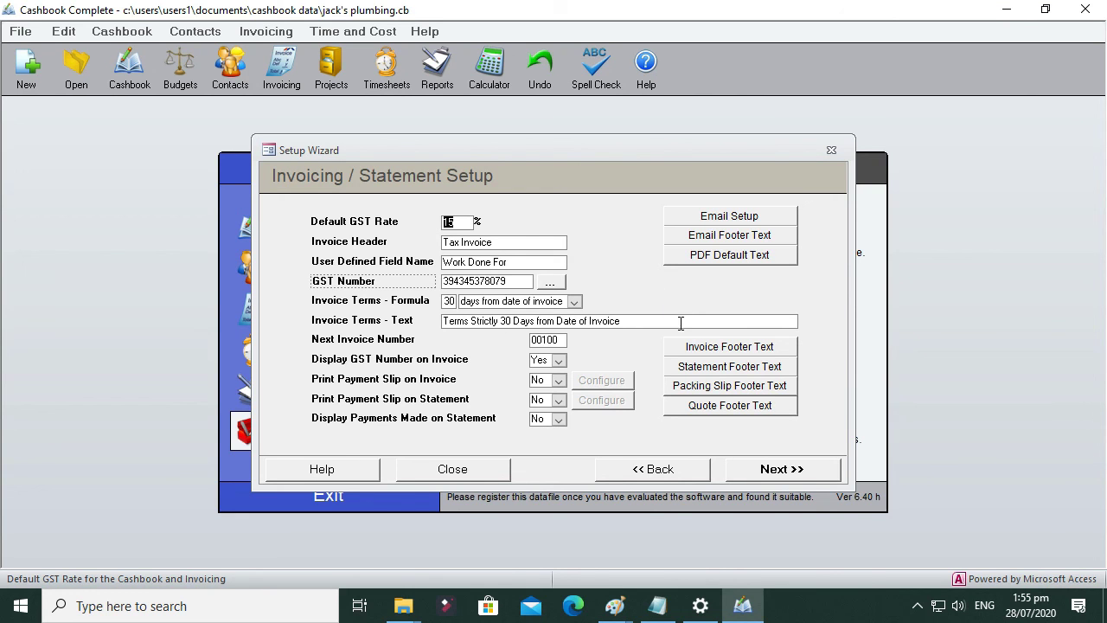
# Step: Leave the Email Footer and PDF default email texts unchanged and continue to Setup Letterhead - Part 1
pyautogui.click(547, 339)
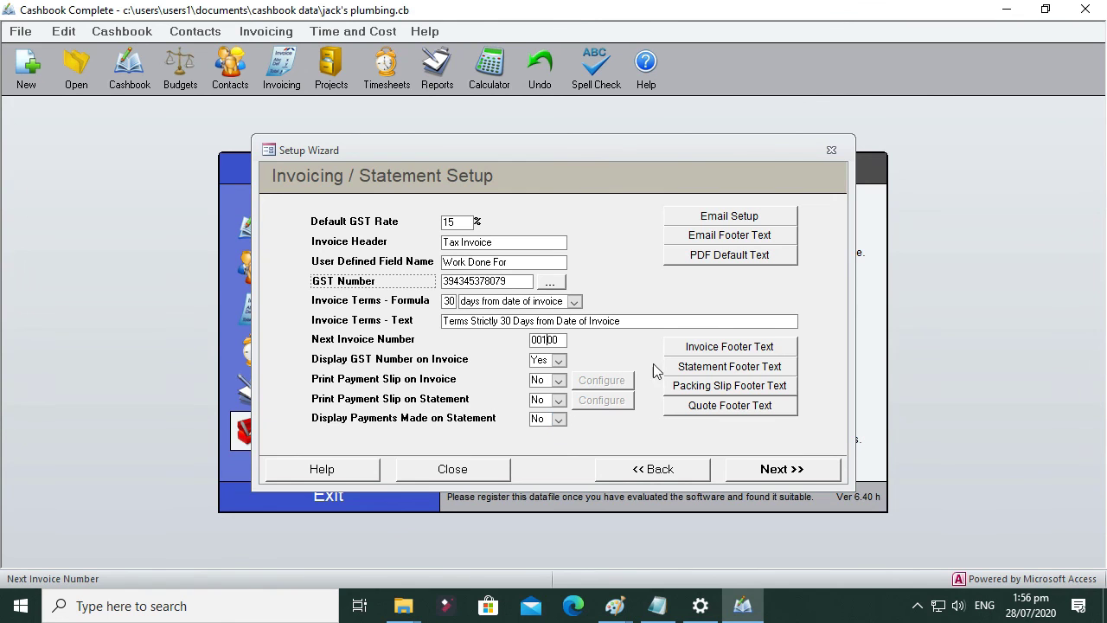
pyautogui.click(708, 240)
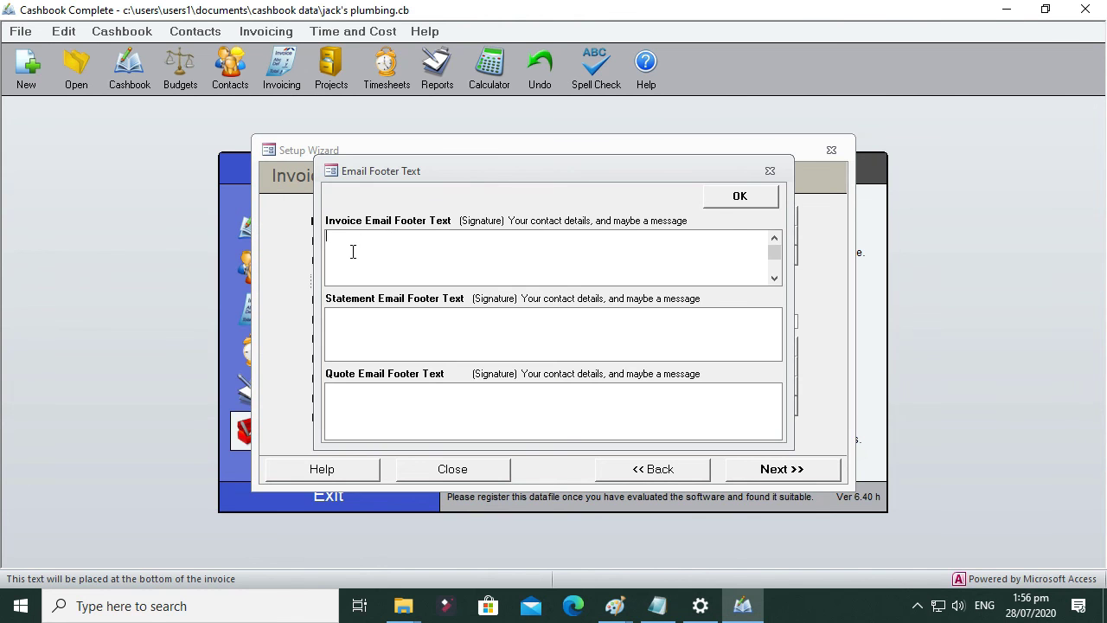
pyautogui.click(738, 198)
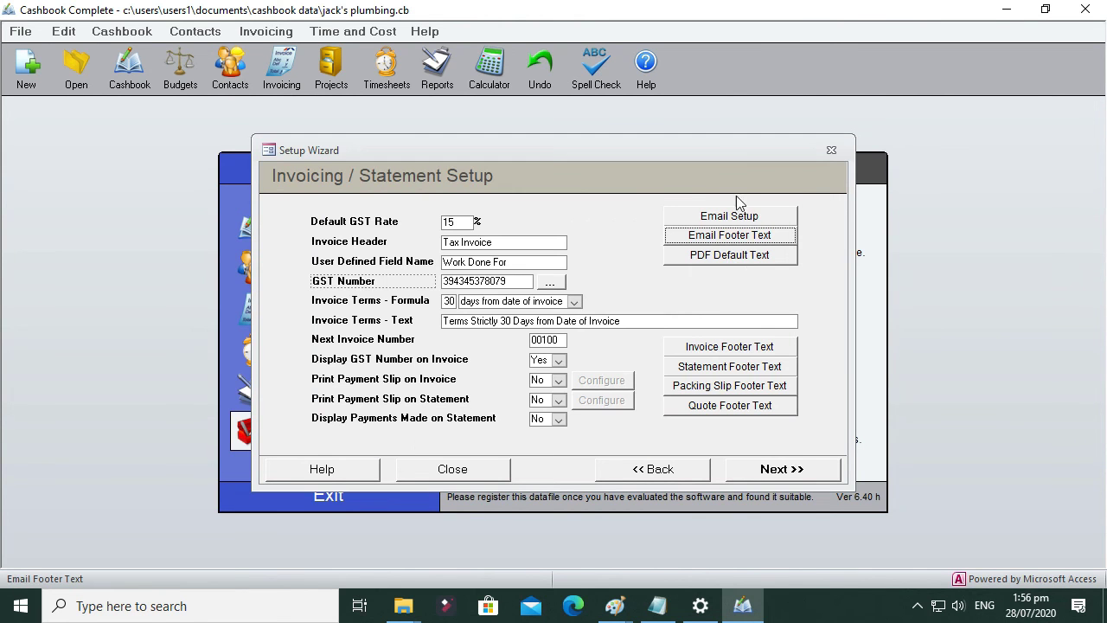
pyautogui.click(725, 258)
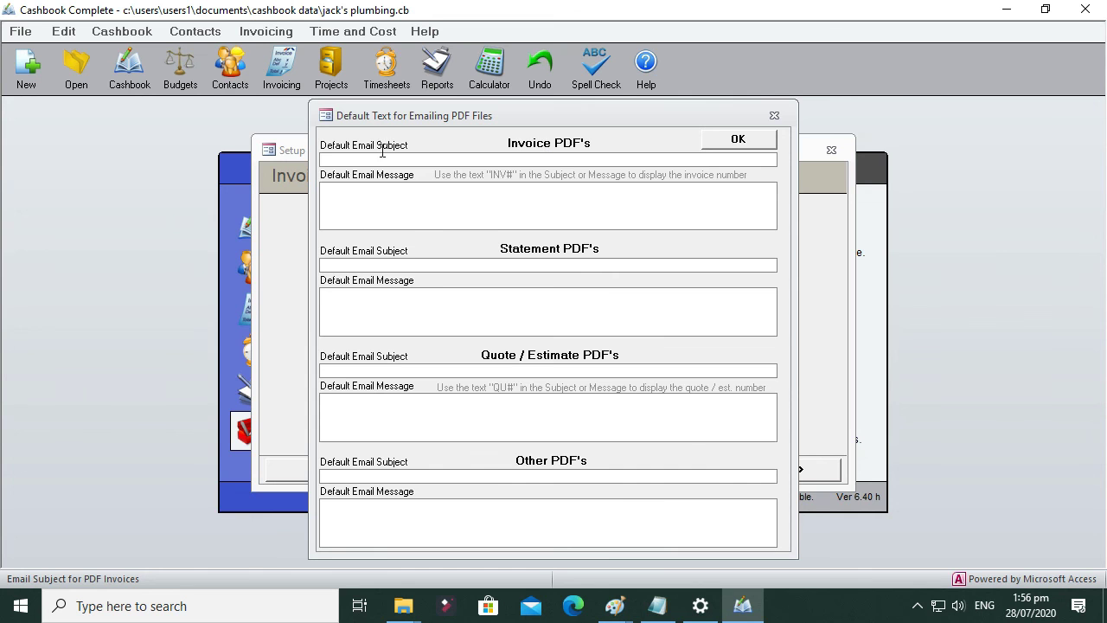
pyautogui.click(739, 140)
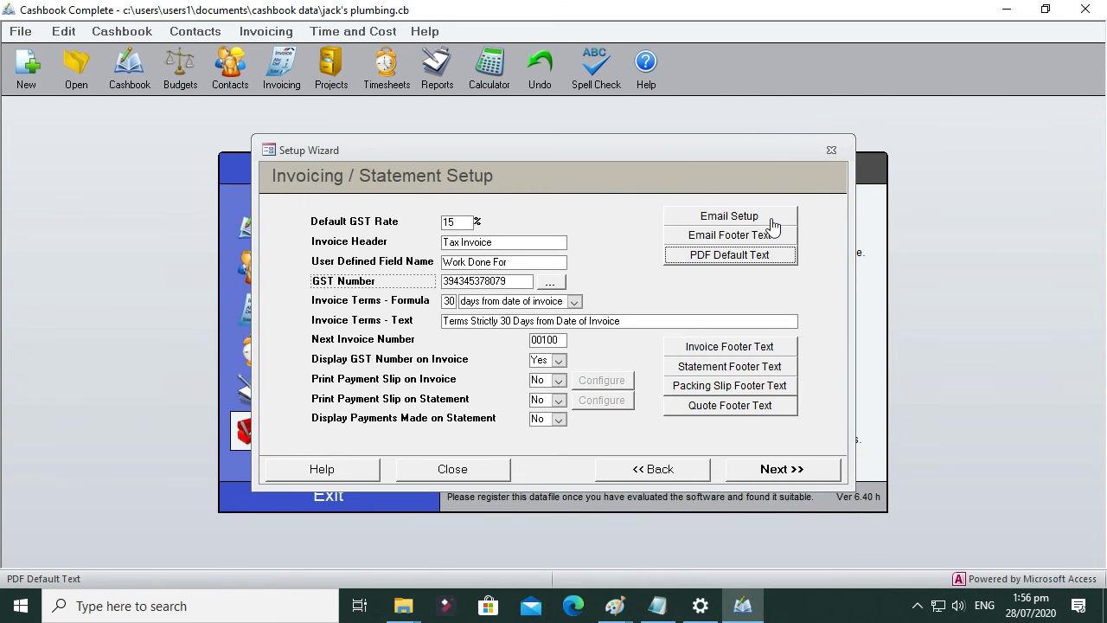
pyautogui.click(781, 471)
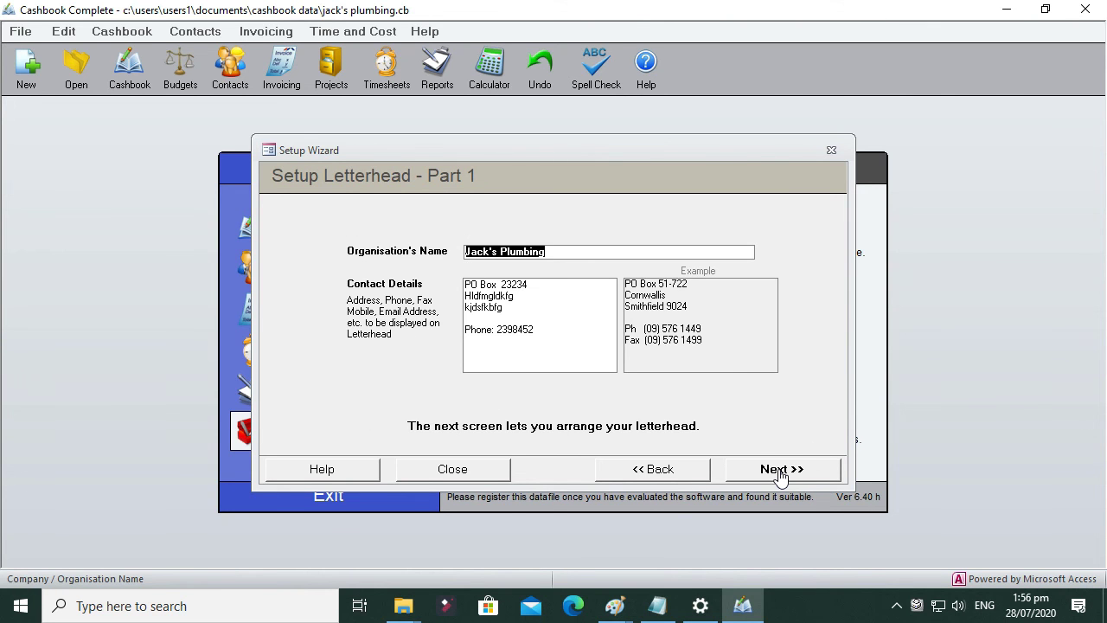
# Step: On Letterhead Part 2, set Graphic Visible to Yes to show the 'Your logo here' placeholder
pyautogui.click(780, 473)
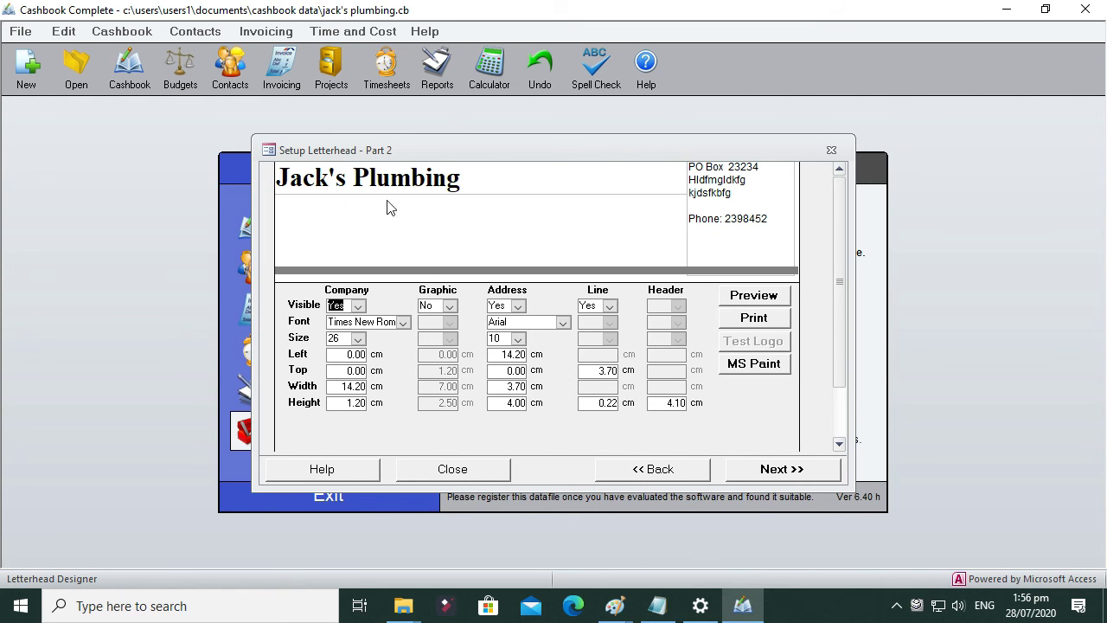
pyautogui.click(450, 305)
pyautogui.click(430, 333)
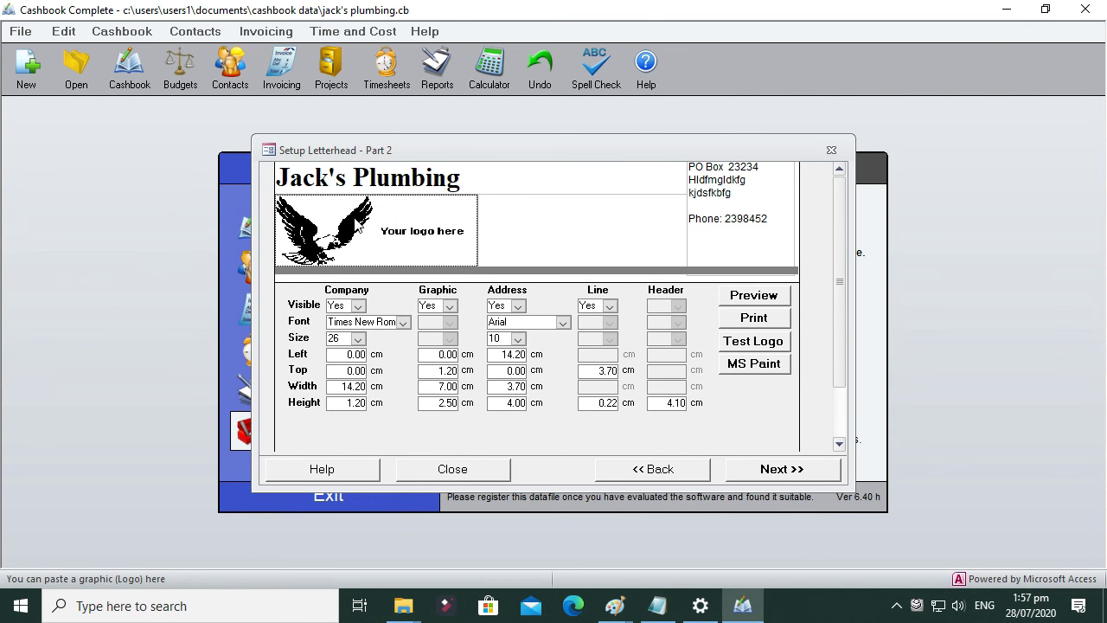
pyautogui.click(615, 610)
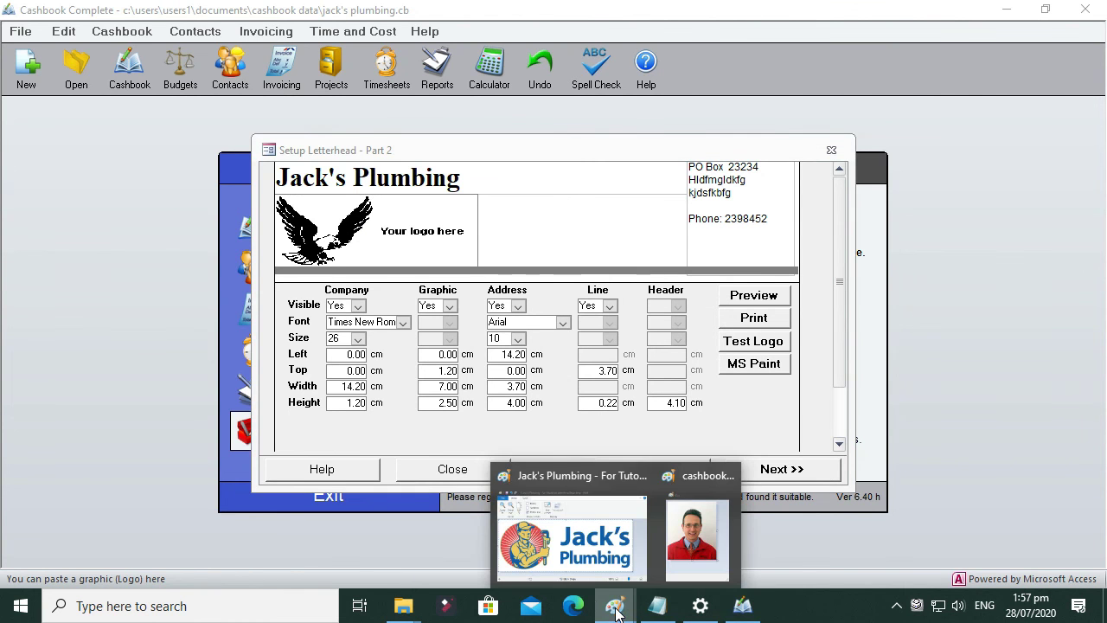
# Step: Select the whole 682 × 264px Jack's Plumbing logo in Paint and copy it for Cashbook
pyautogui.click(583, 546)
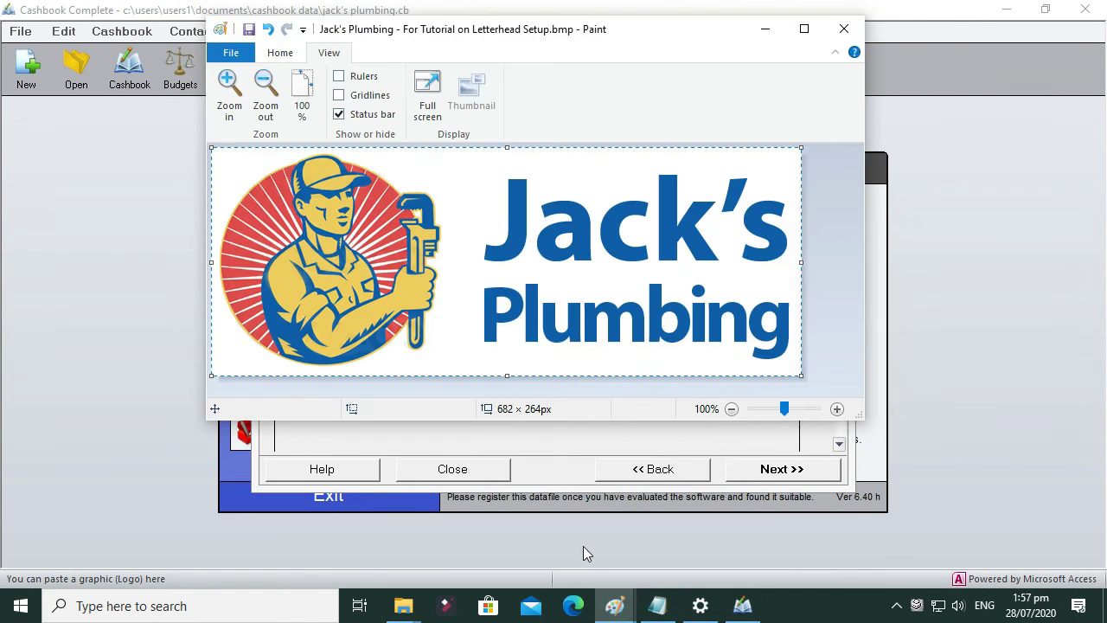
pyautogui.click(840, 311)
pyautogui.hotkey('ctrl', 'a')
pyautogui.click(742, 606)
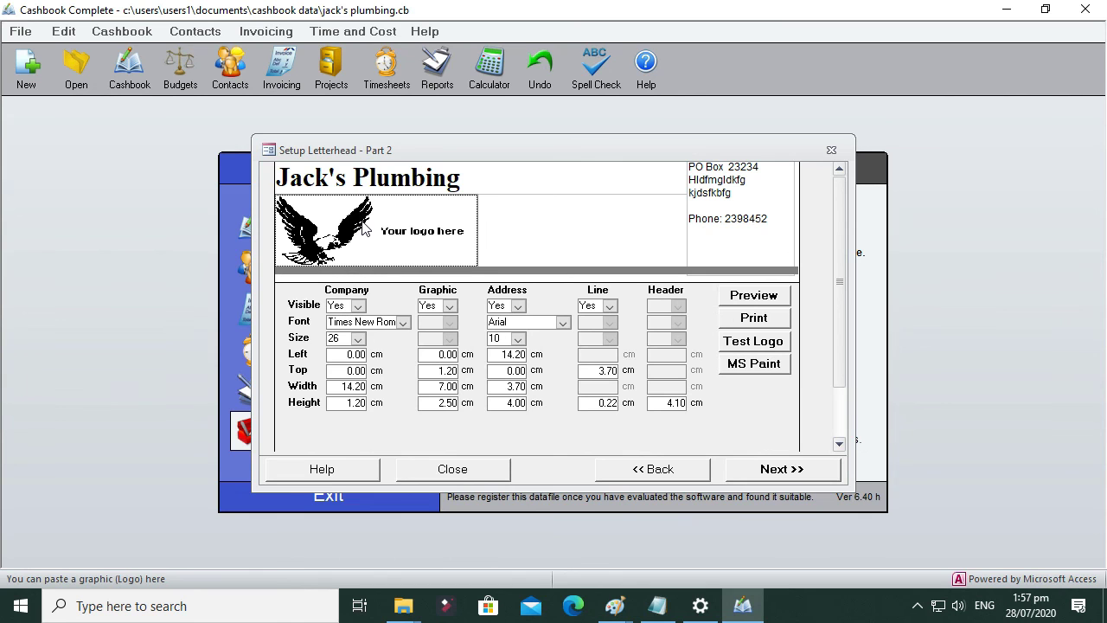
# Step: Paste the Jack's Plumbing logo into the letterhead and set Company Visible to No
pyautogui.hotkey('ctrl', 'v')
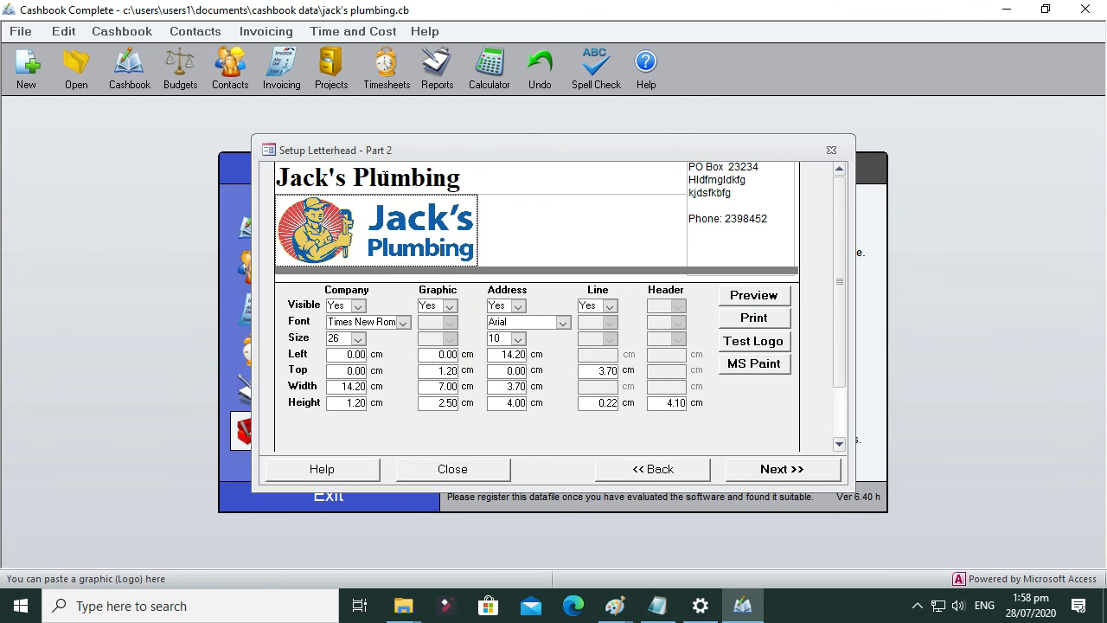
pyautogui.click(357, 306)
pyautogui.click(346, 321)
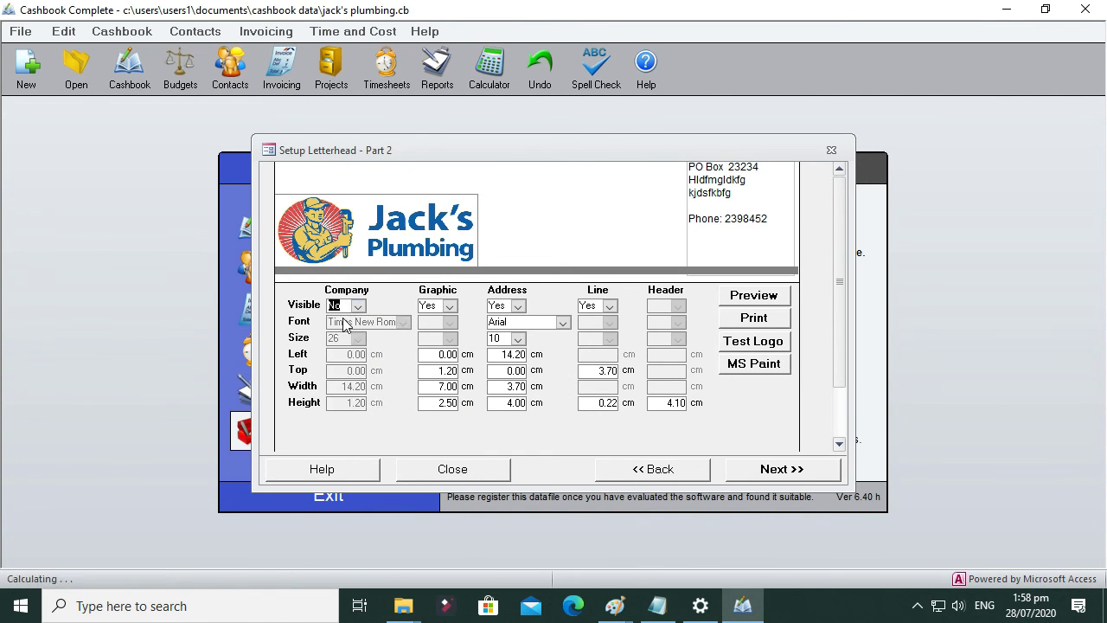
# Step: Position the logo graphic at Top 0 with Width 9 cm and Height 3 cm
pyautogui.click(388, 220)
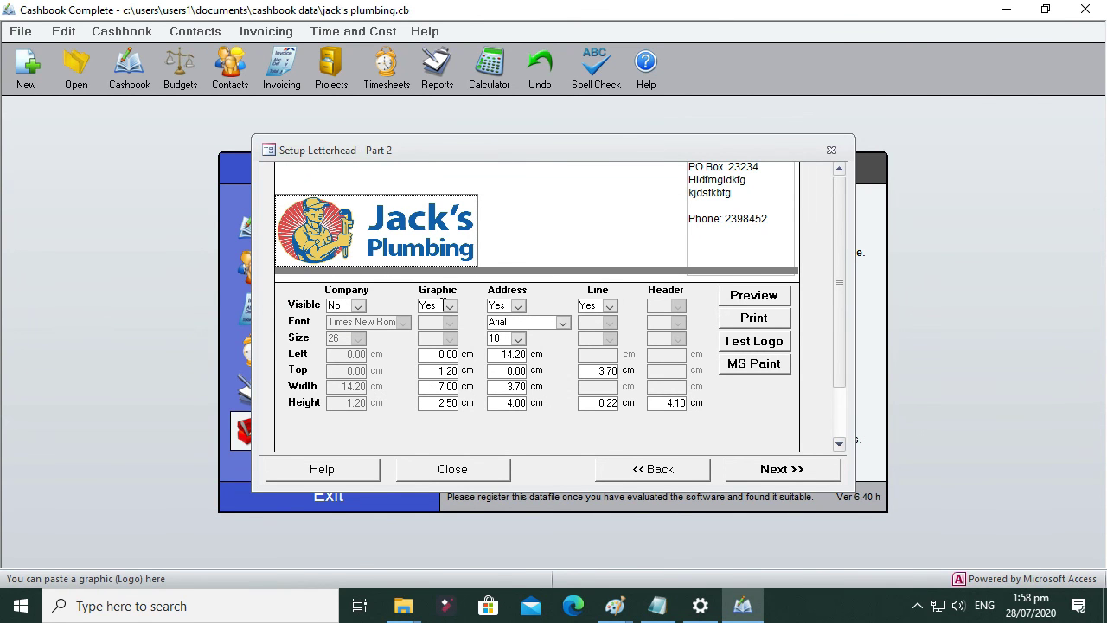
pyautogui.moveTo(437, 370); pyautogui.dragTo(461, 369)
pyautogui.write('0')
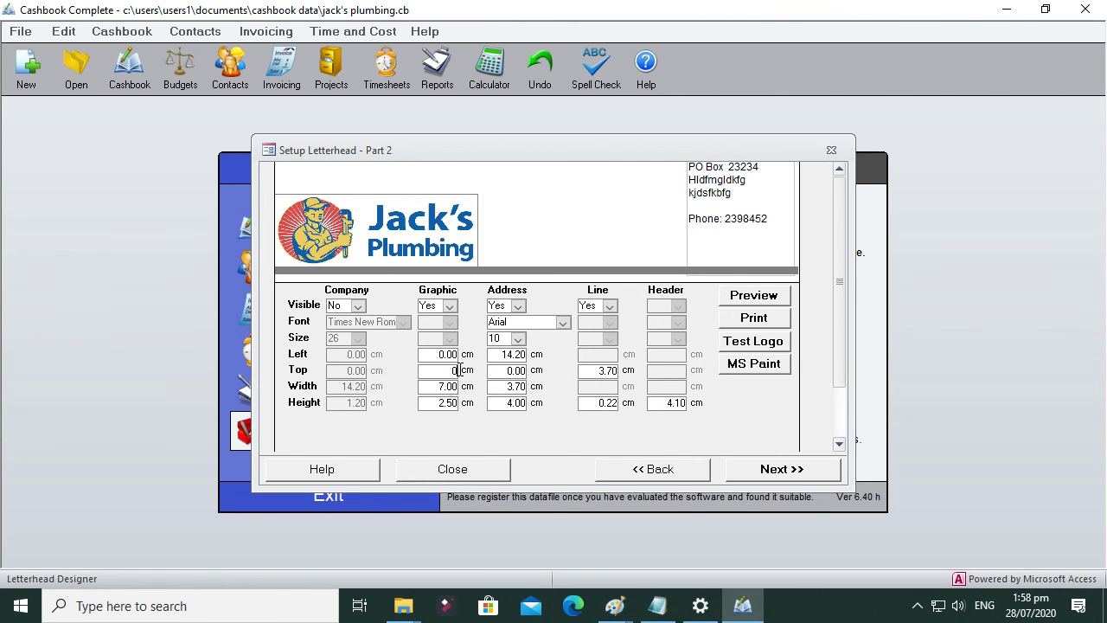
pyautogui.click(456, 385)
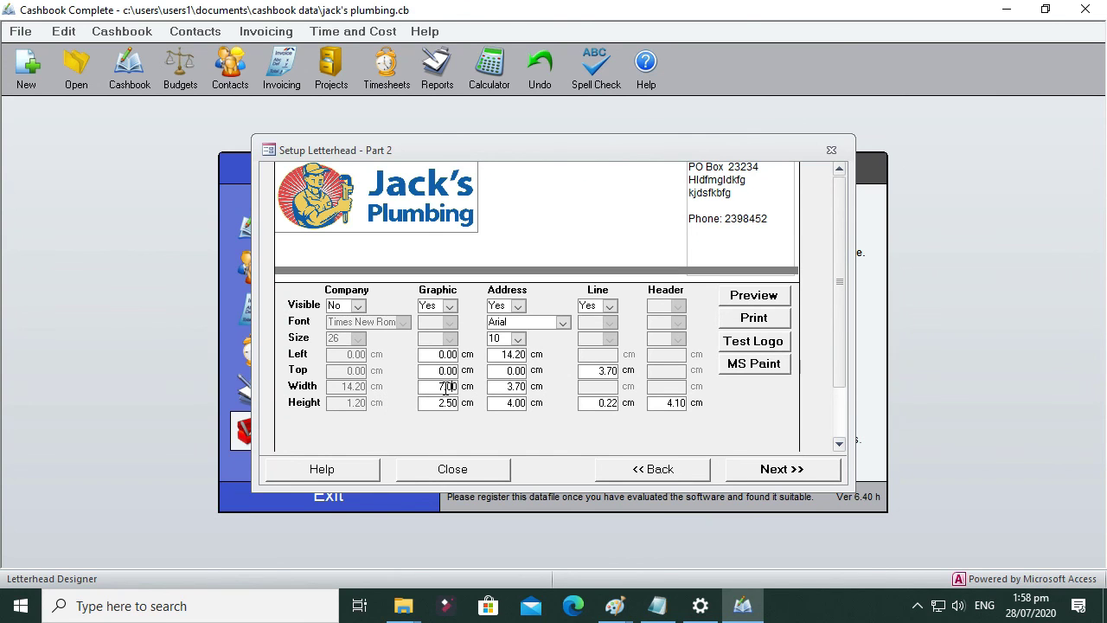
pyautogui.moveTo(445, 389); pyautogui.dragTo(438, 389)
pyautogui.write('9')
pyautogui.click(443, 372)
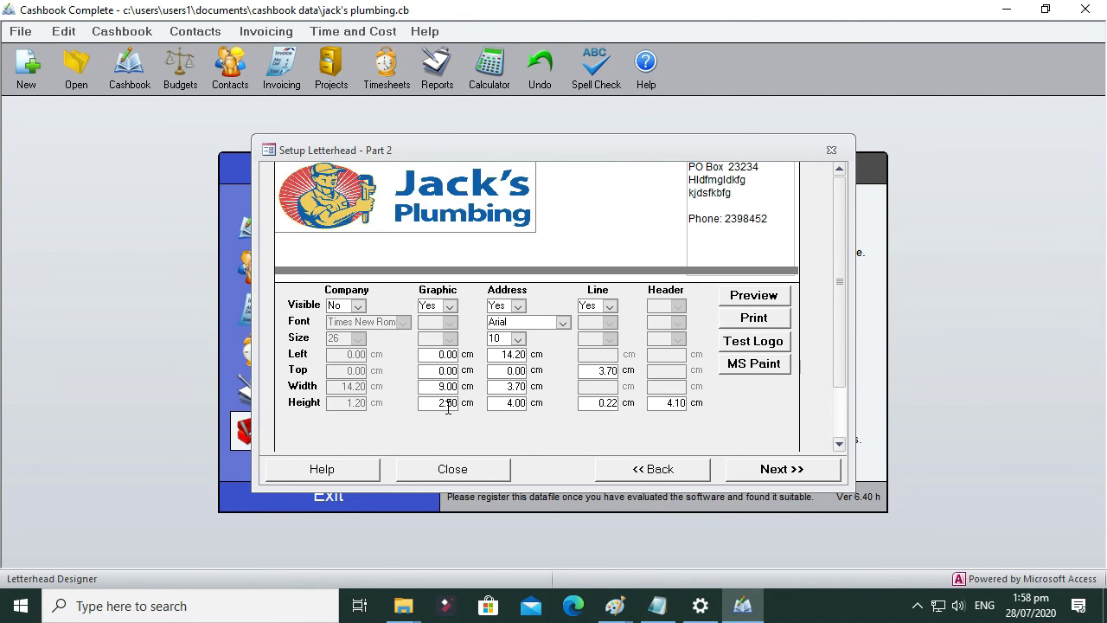
pyautogui.moveTo(438, 404); pyautogui.dragTo(462, 408)
pyautogui.write('3')
pyautogui.click(452, 387)
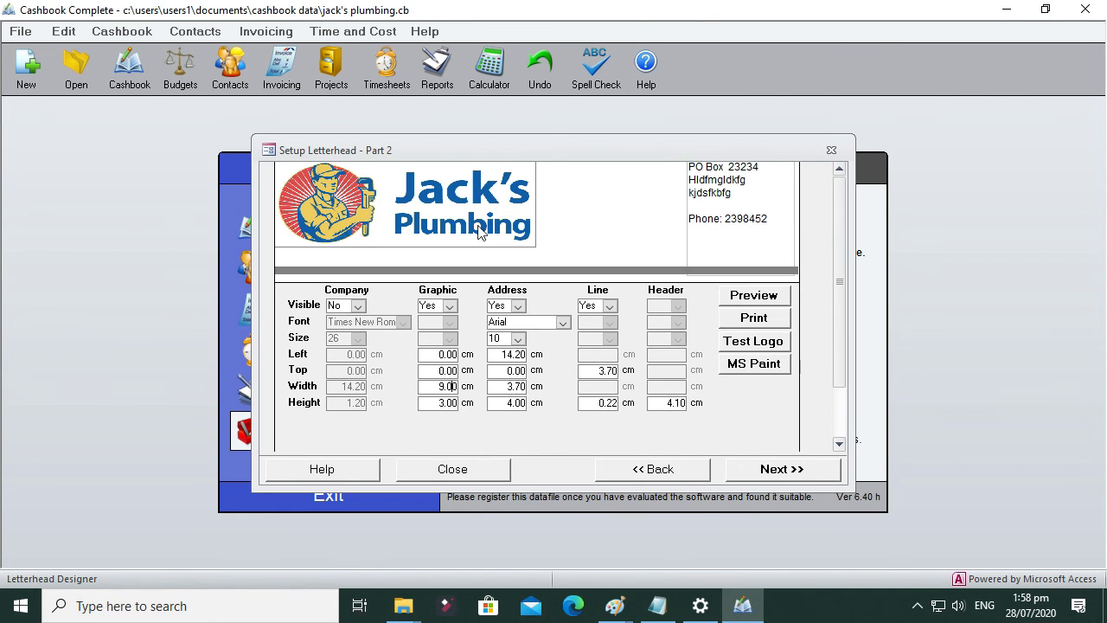
# Step: Preview the letterhead in the Letterhead Test window, then proceed to Setup Time & Cost
pyautogui.click(753, 296)
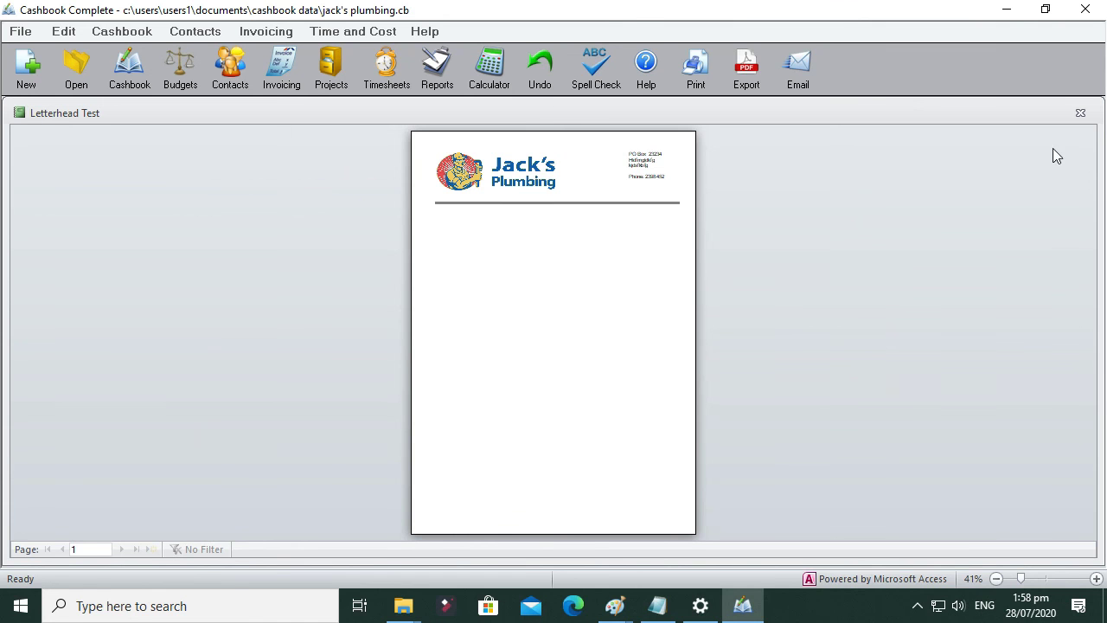
pyautogui.click(1080, 113)
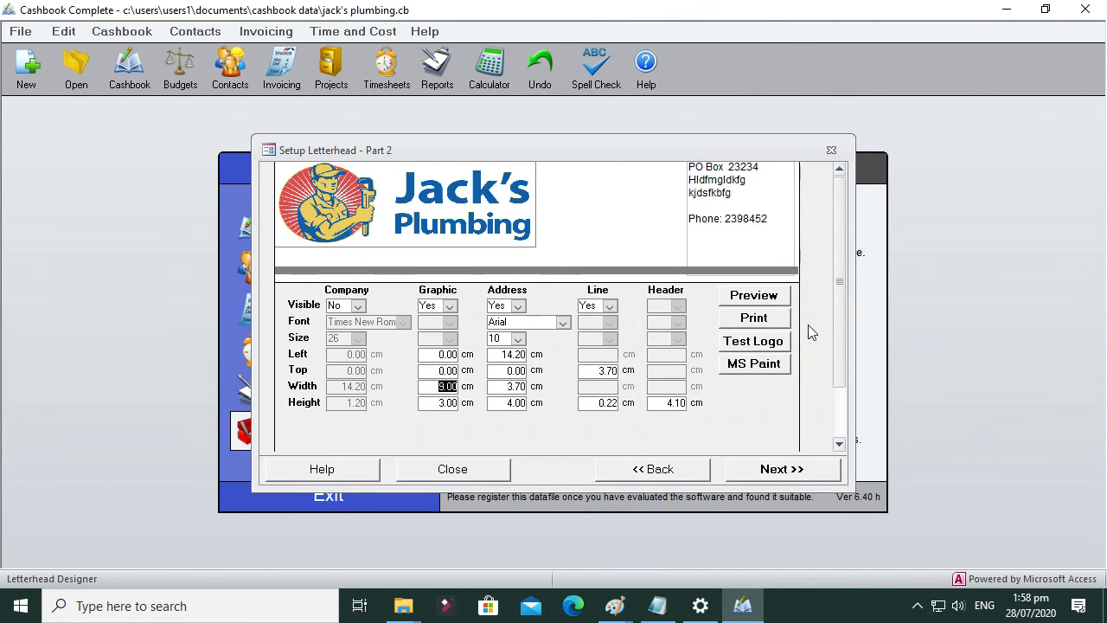
pyautogui.click(783, 472)
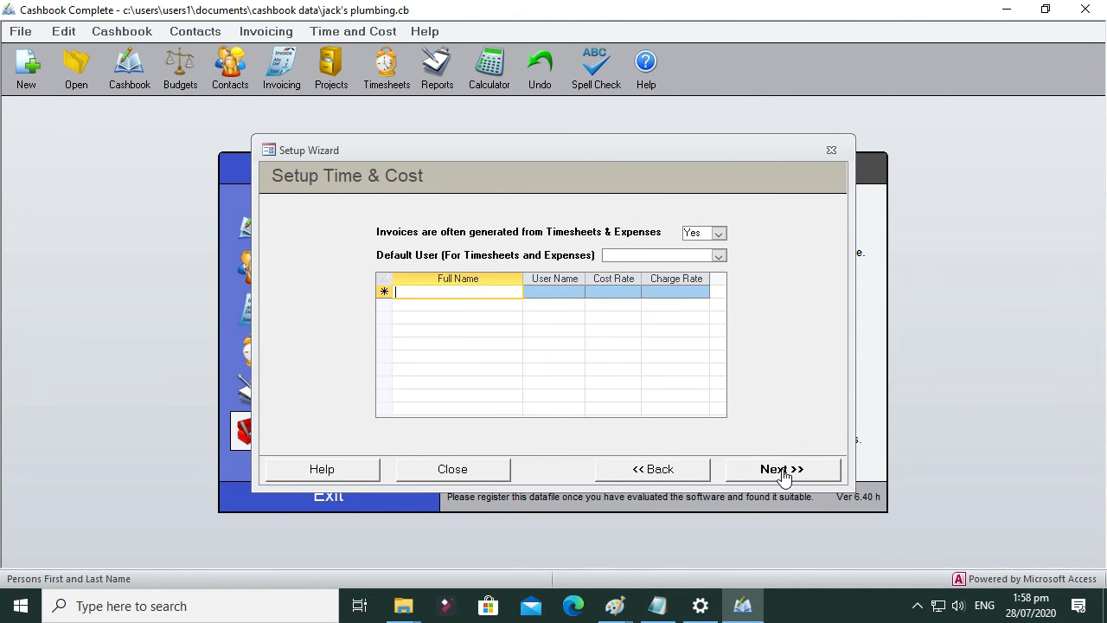
# Step: Add a user with its full name, $30.00 cost rate and $50.00 charge rate
pyautogui.write('J')
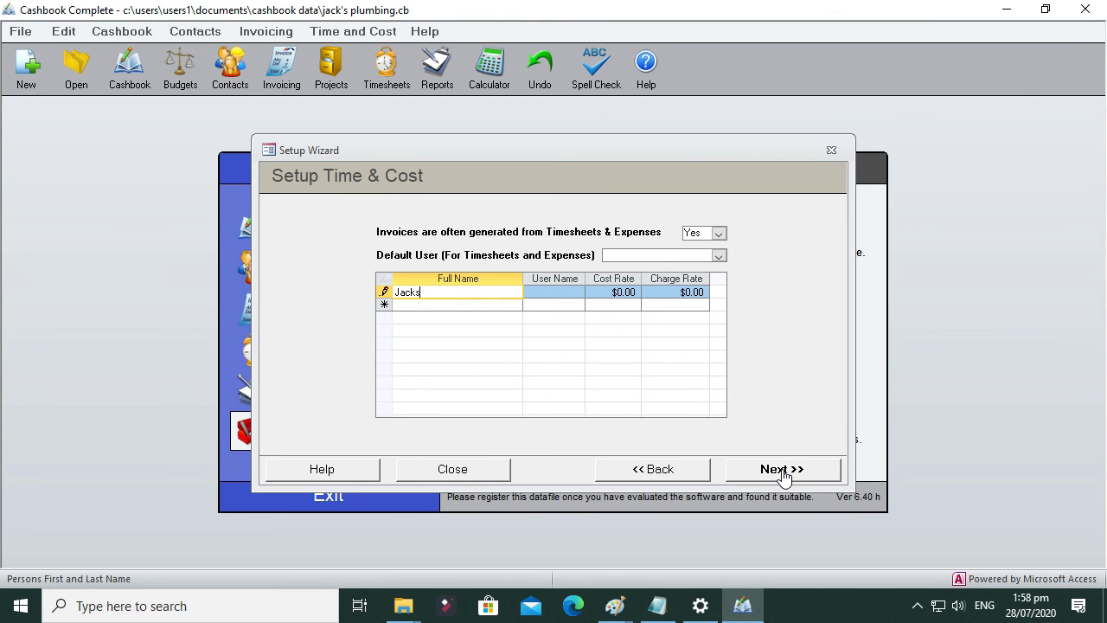
pyautogui.write('acks')
pyautogui.click(482, 304)
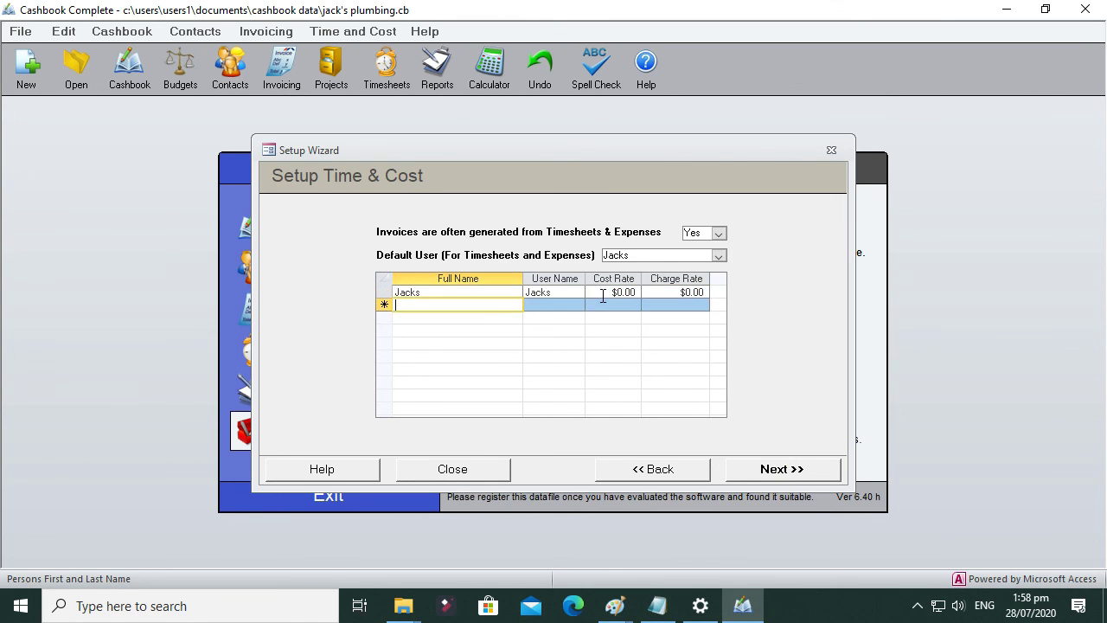
pyautogui.click(603, 294)
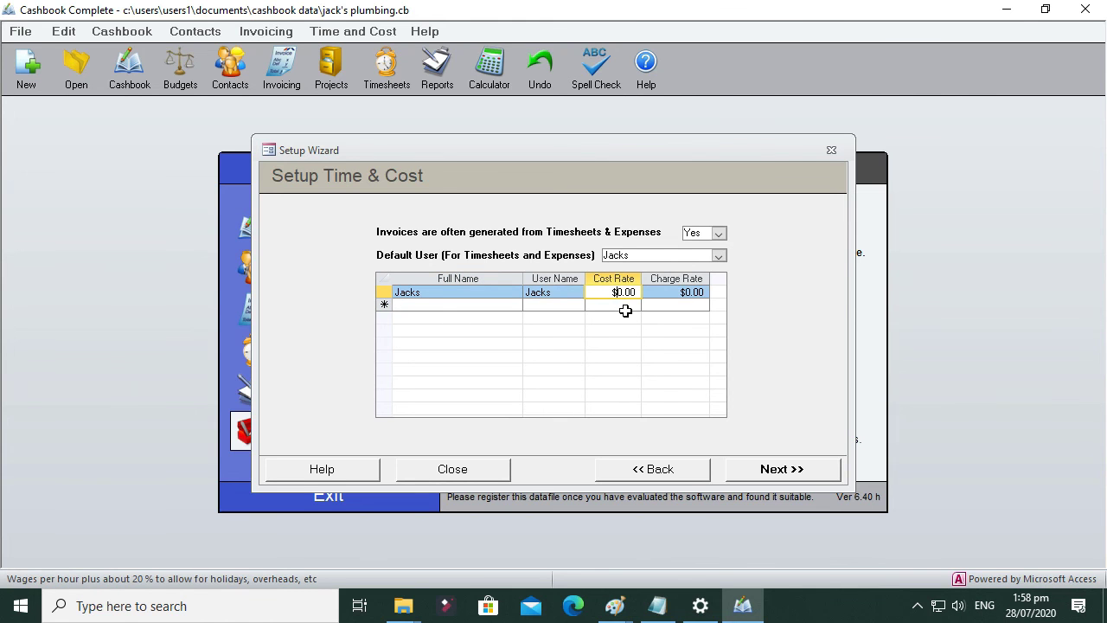
pyautogui.write('30')
pyautogui.click(687, 294)
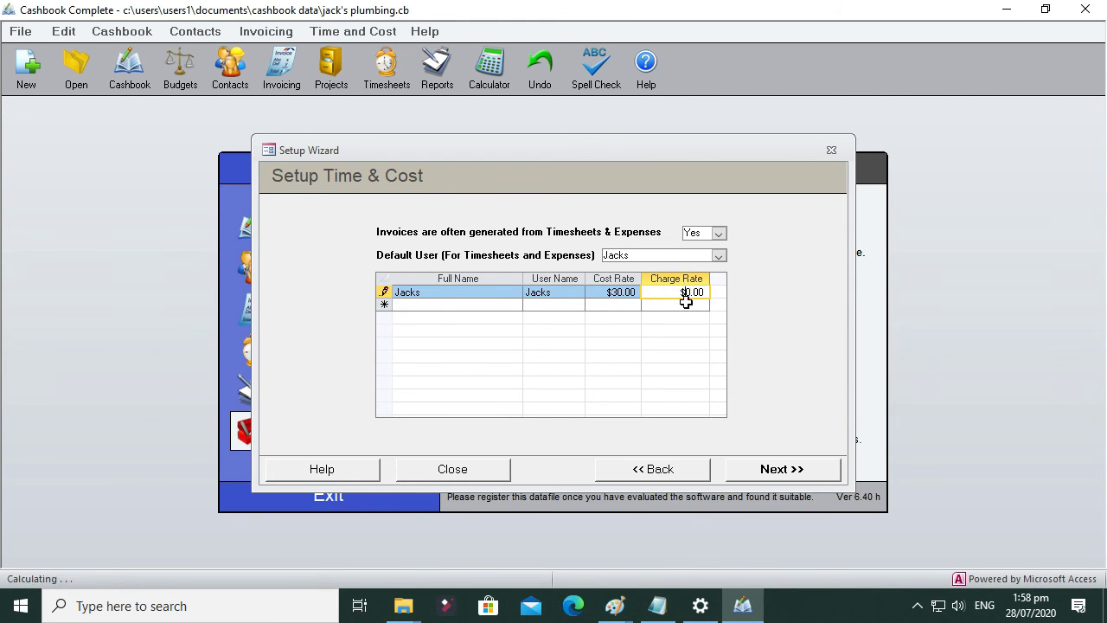
pyautogui.write('5')
pyautogui.click(683, 303)
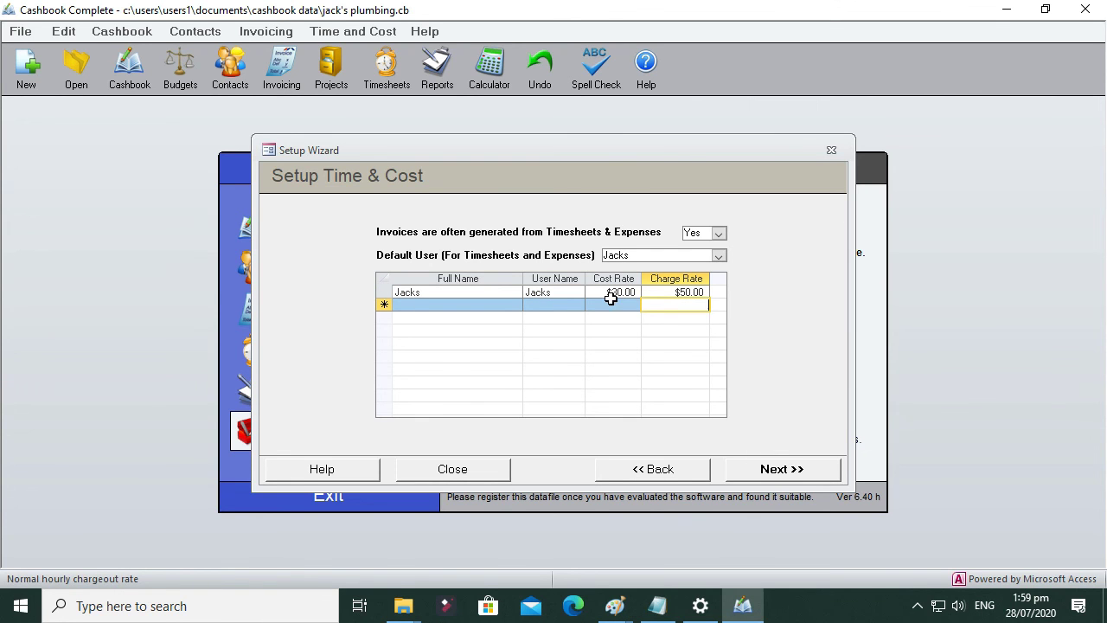
pyautogui.click(787, 474)
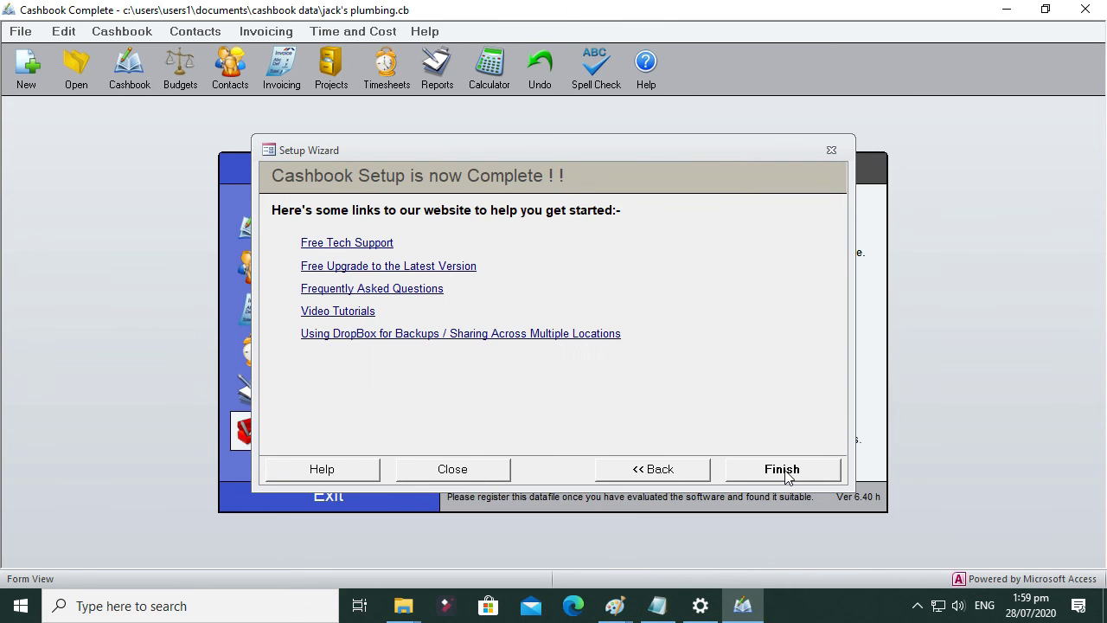
# Step: Click Finish on the Cashbook Setup is now Complete page
pyautogui.click(783, 471)
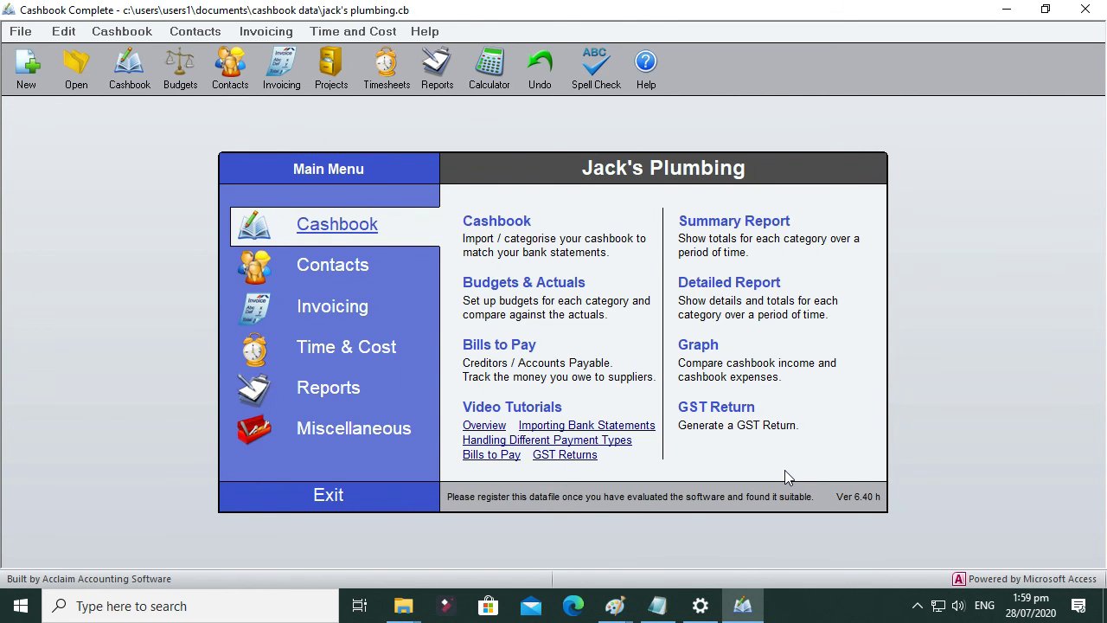